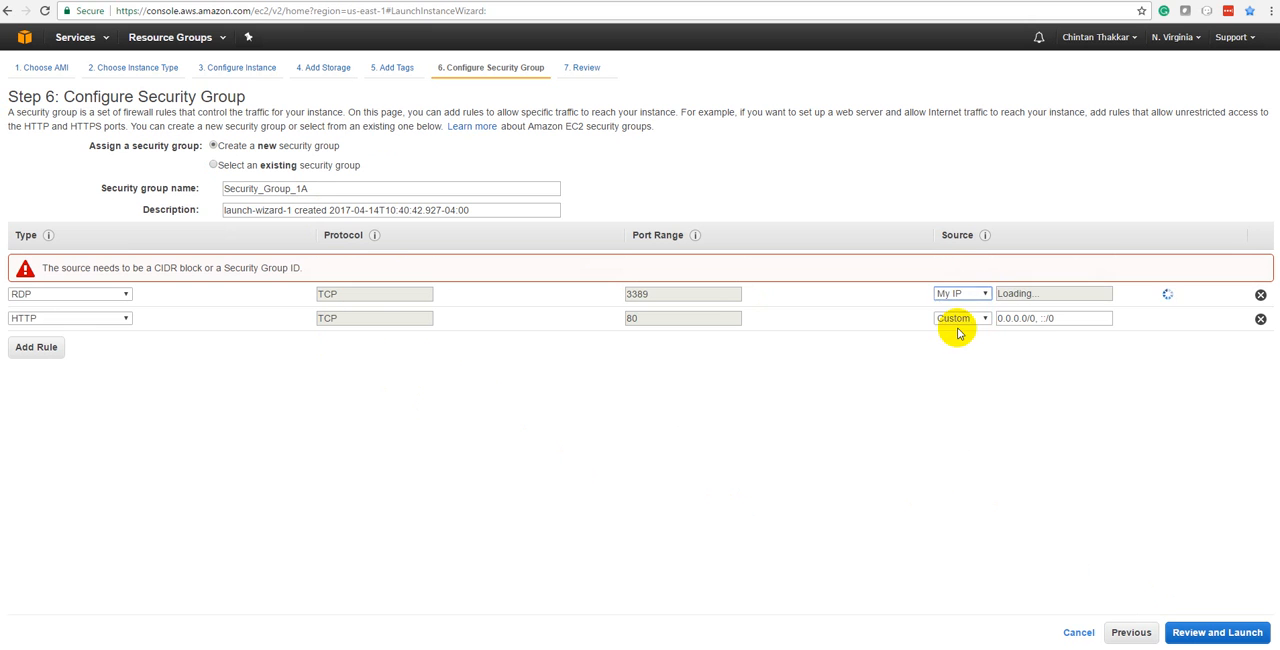
Set the RDP rule's source to Anywhere, delete the HTTP rule, and continue to the launch review.
{"action": "left_click", "coordinate": [955, 294]}
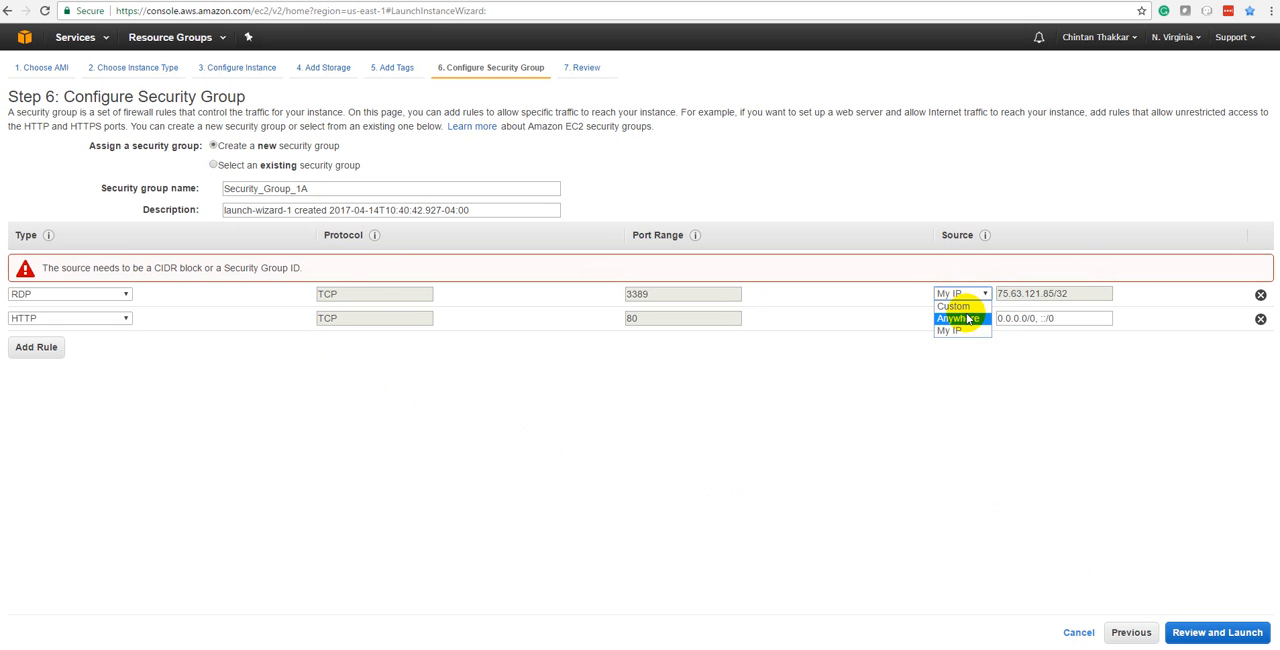
{"action": "left_click", "coordinate": [958, 318]}
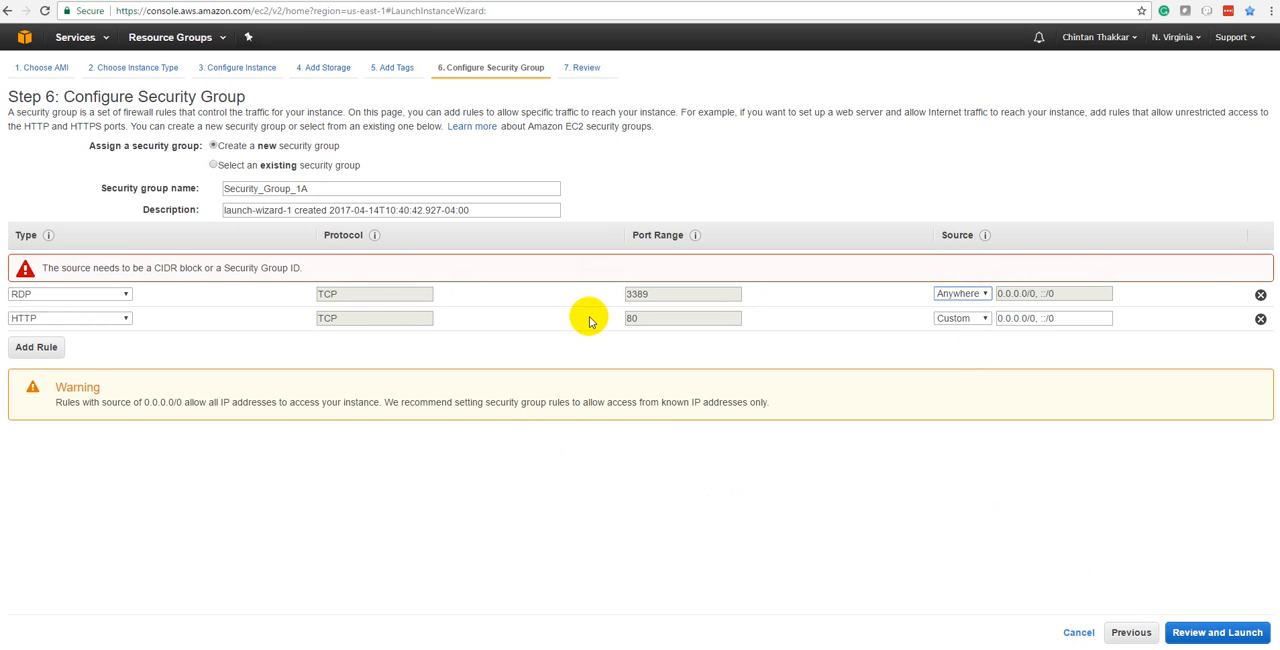
{"action": "left_click", "coordinate": [1260, 318]}
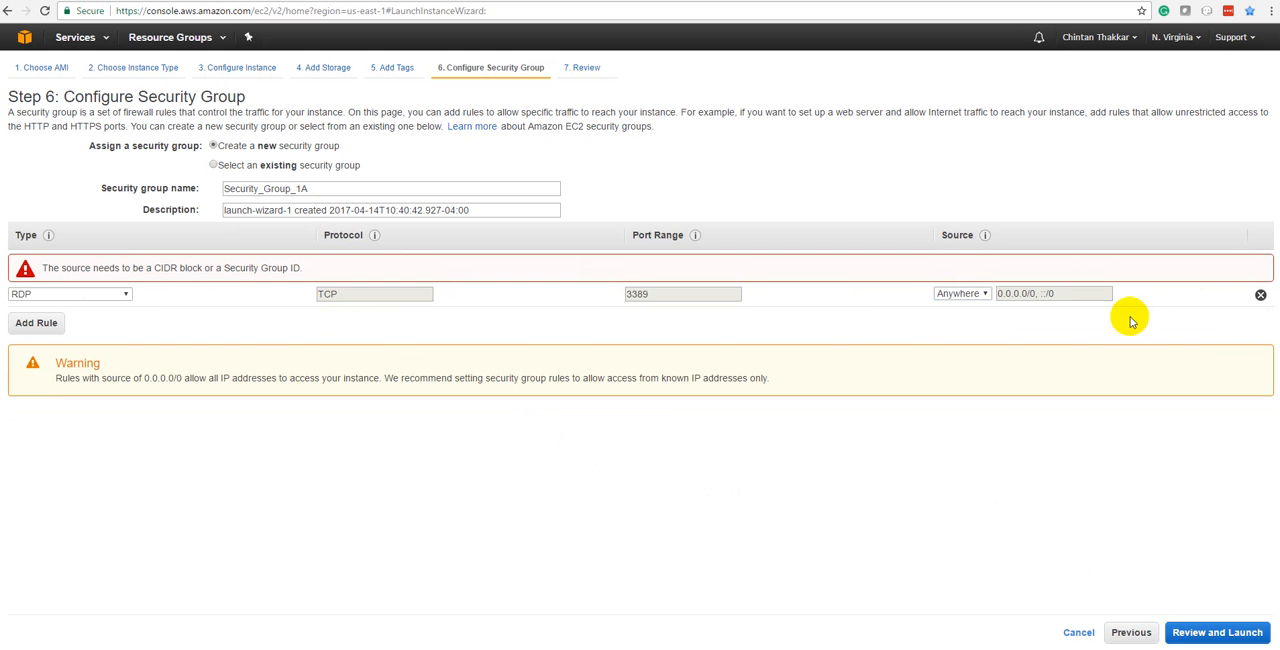
{"action": "left_click", "coordinate": [1197, 633]}
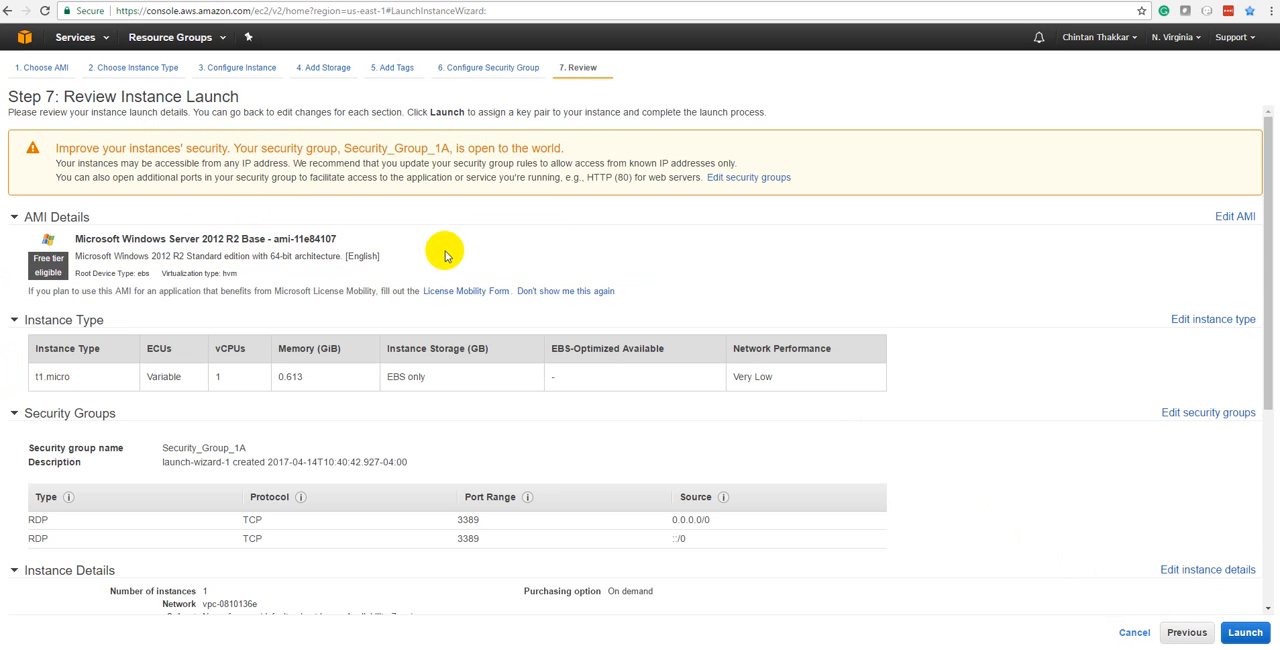
Review the launch summary's AMI, instance type and security group rules, including the RDP source.
{"action": "scroll", "coordinate": [449, 255], "scroll_direction": "down", "scroll_amount": 4}
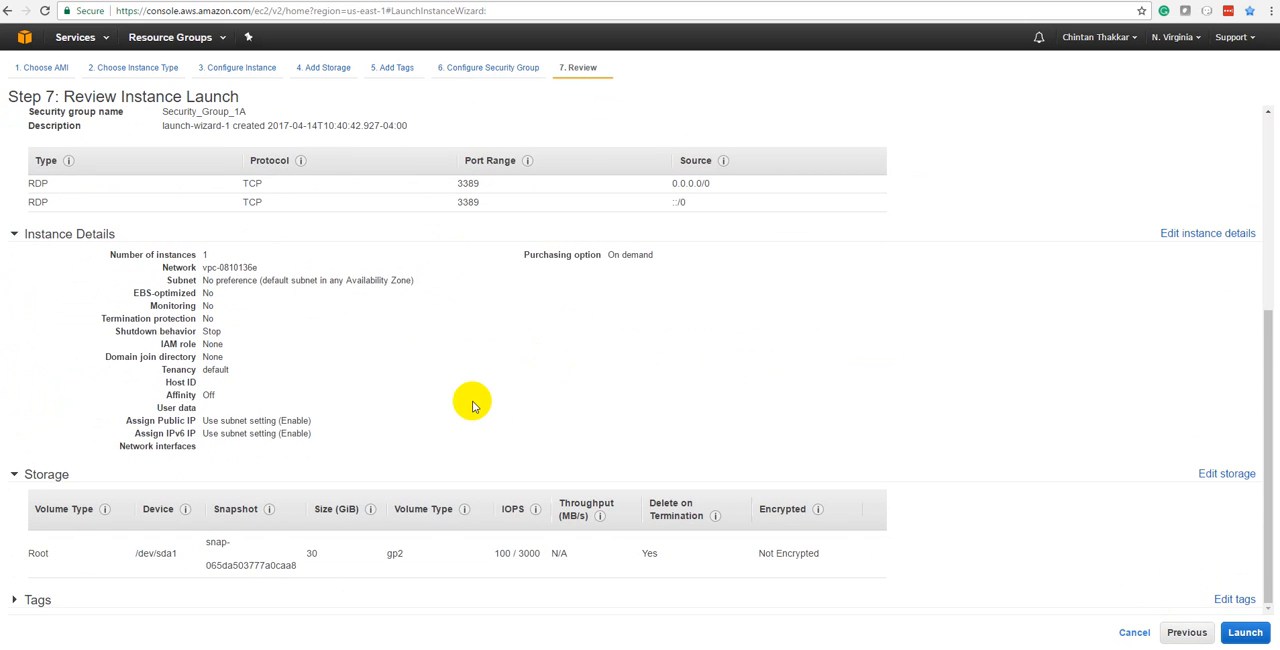
{"action": "scroll", "coordinate": [475, 405], "scroll_direction": "up", "scroll_amount": 1}
{"action": "scroll", "coordinate": [475, 405], "scroll_direction": "up", "scroll_amount": 3}
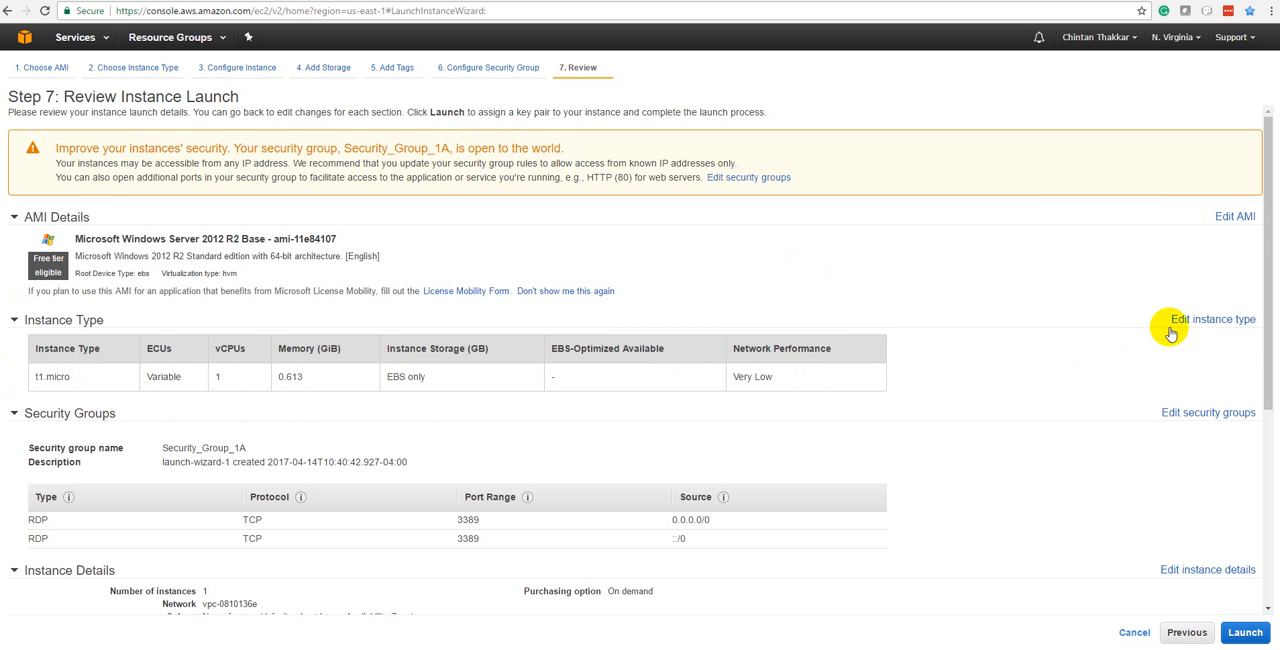
{"action": "scroll", "coordinate": [275, 470], "scroll_direction": "down", "scroll_amount": 1}
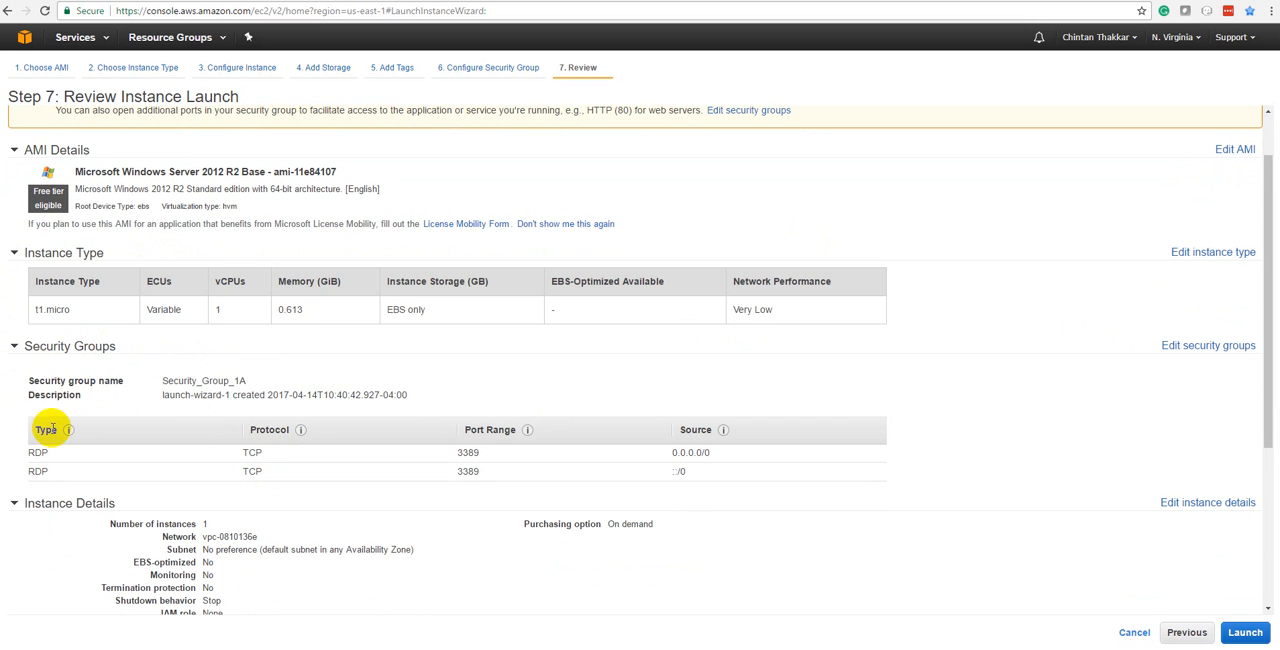
{"action": "left_click_drag", "start_coordinate": [24, 452], "coordinate": [232, 470]}
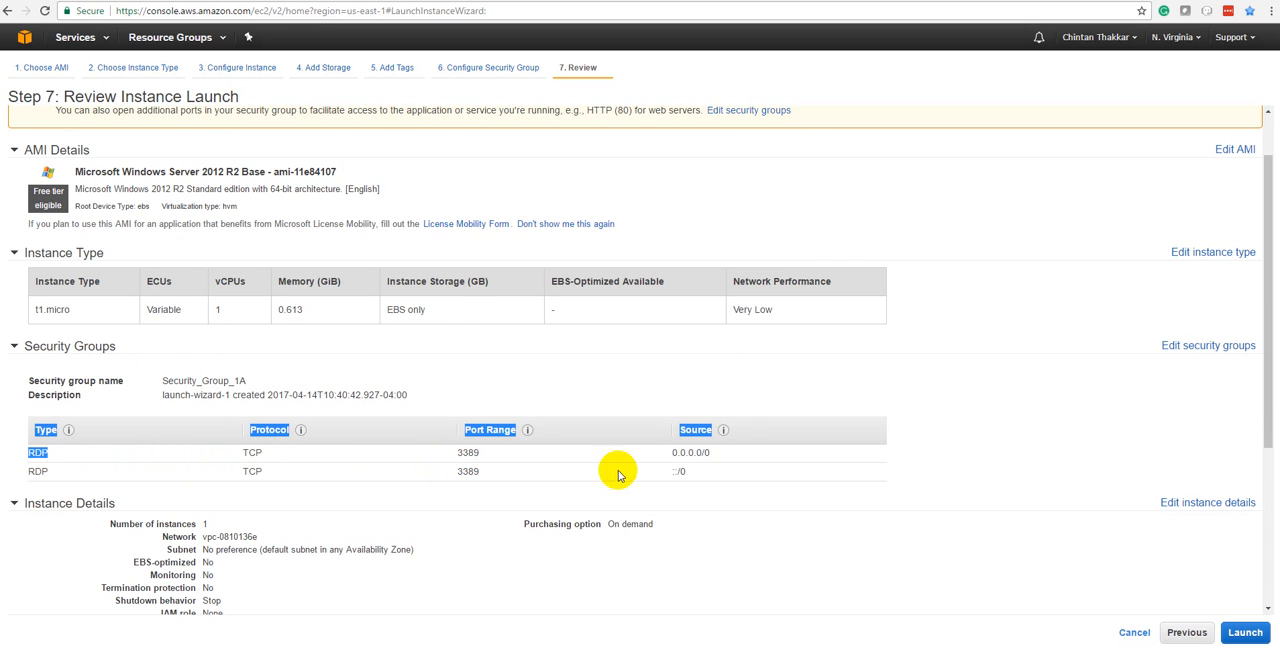
{"action": "left_click_drag", "start_coordinate": [711, 452], "coordinate": [666, 450]}
{"action": "scroll", "coordinate": [614, 492], "scroll_direction": "down", "scroll_amount": 3}
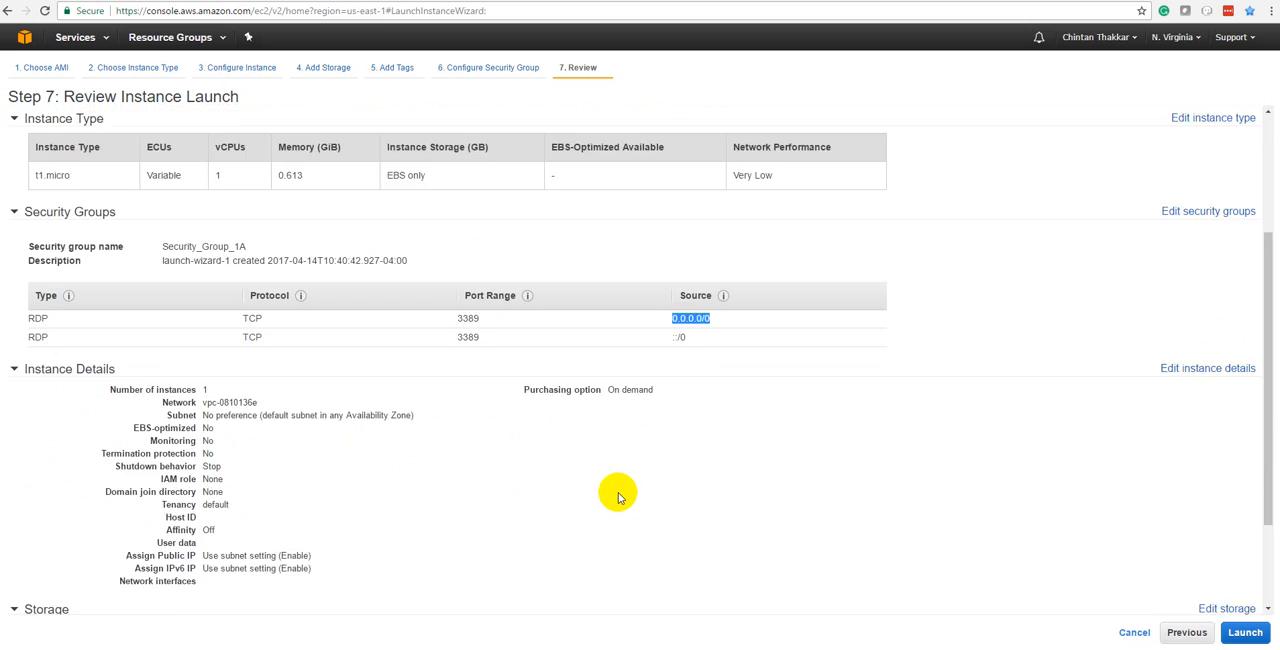
Review the instance details and storage settings, then expand the tags section to check its entries.
{"action": "left_click_drag", "start_coordinate": [103, 250], "coordinate": [238, 446]}
{"action": "left_click", "coordinate": [238, 446]}
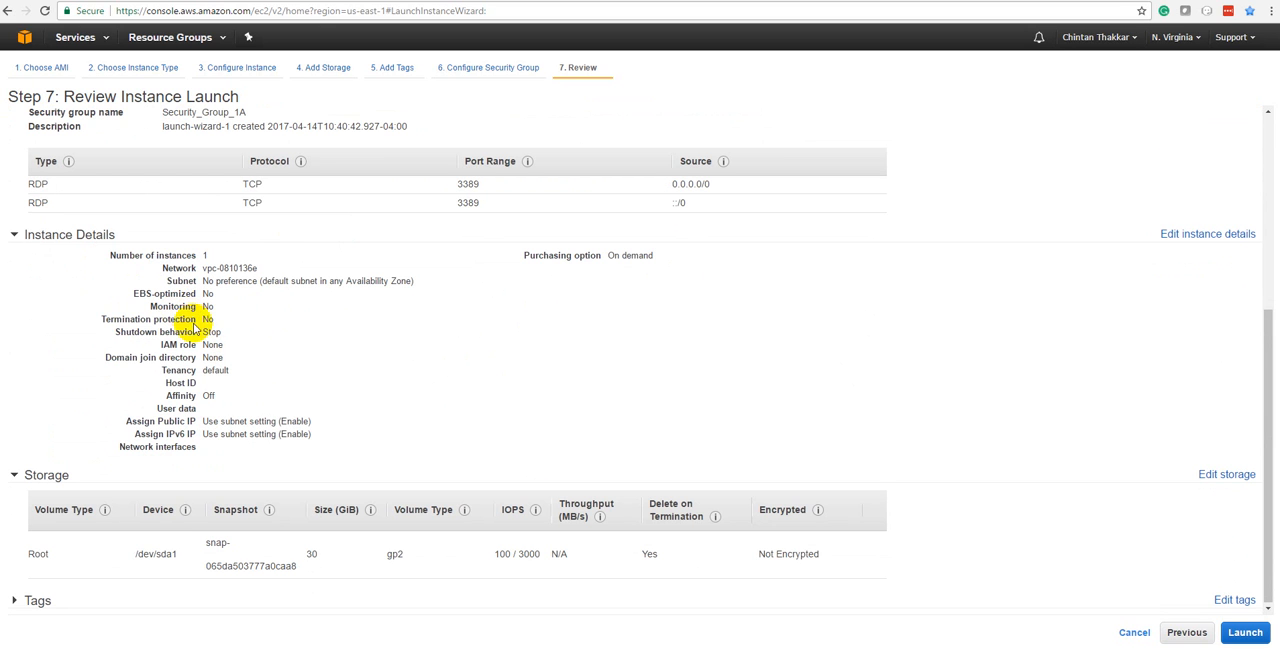
{"action": "left_click_drag", "start_coordinate": [106, 357], "coordinate": [252, 358]}
{"action": "left_click", "coordinate": [252, 358]}
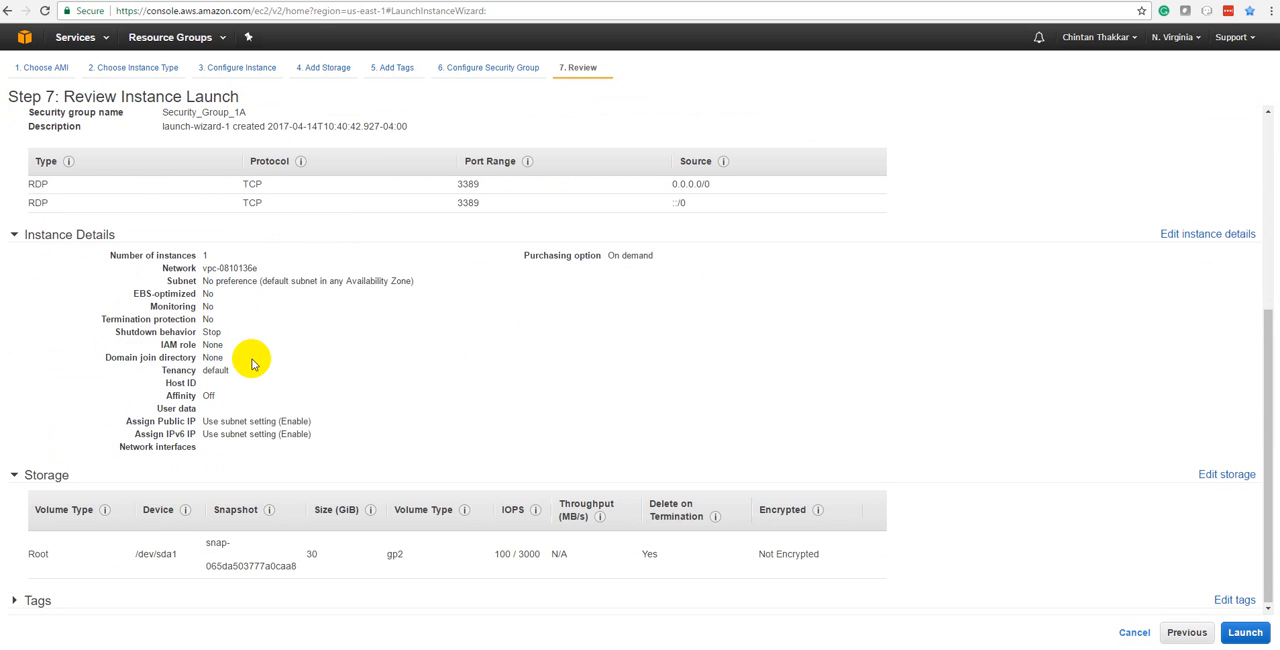
{"action": "left_click_drag", "start_coordinate": [163, 383], "coordinate": [245, 395]}
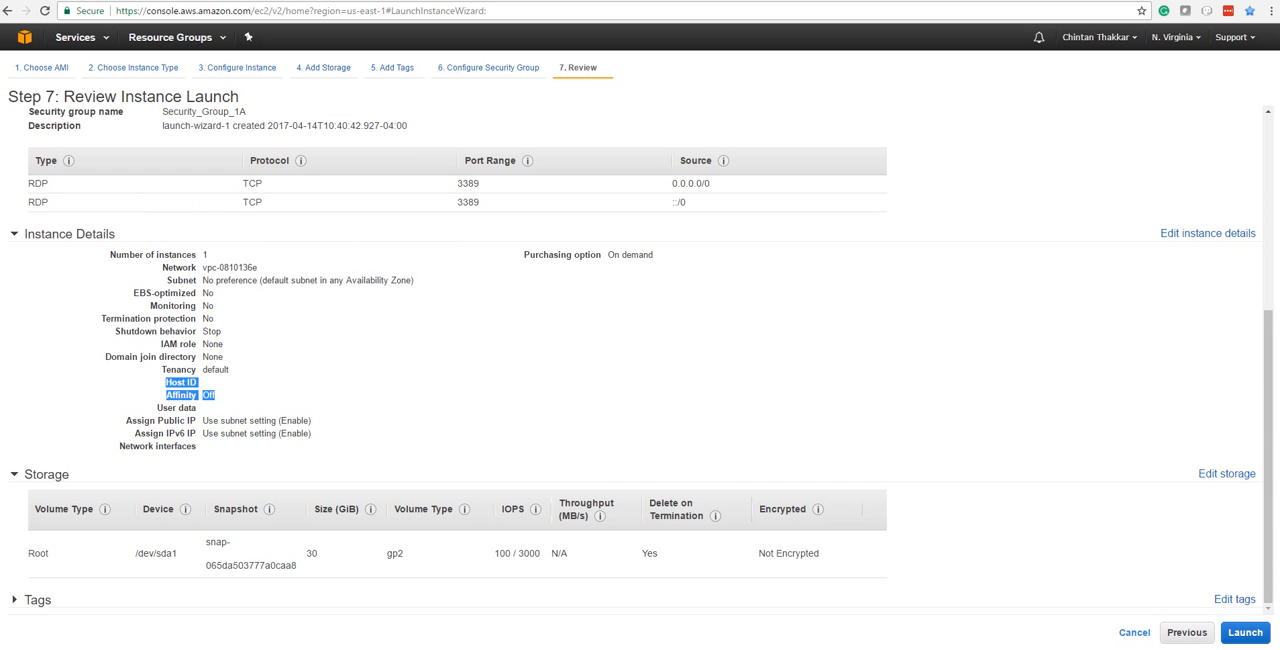
{"action": "left_click", "coordinate": [14, 600]}
{"action": "mouse_move", "coordinate": [189, 508]}
{"action": "scroll", "coordinate": [266, 584], "scroll_direction": "down", "scroll_amount": 3}
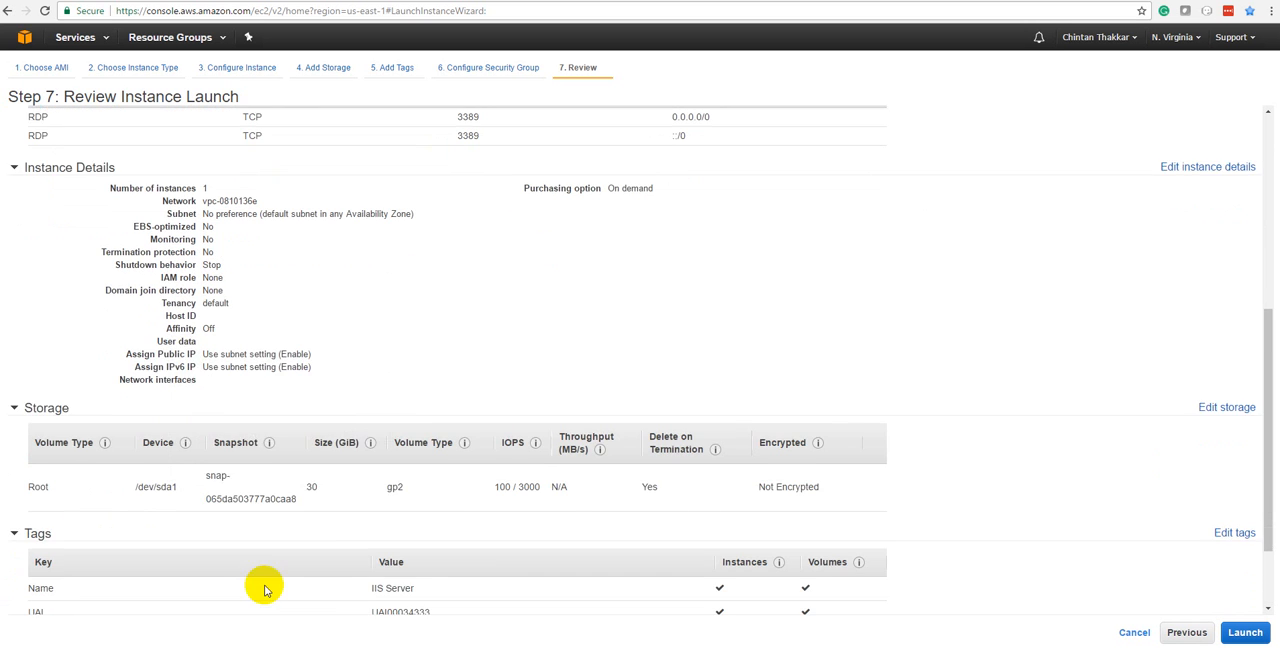
{"action": "scroll", "coordinate": [272, 560], "scroll_direction": "up", "scroll_amount": 9}
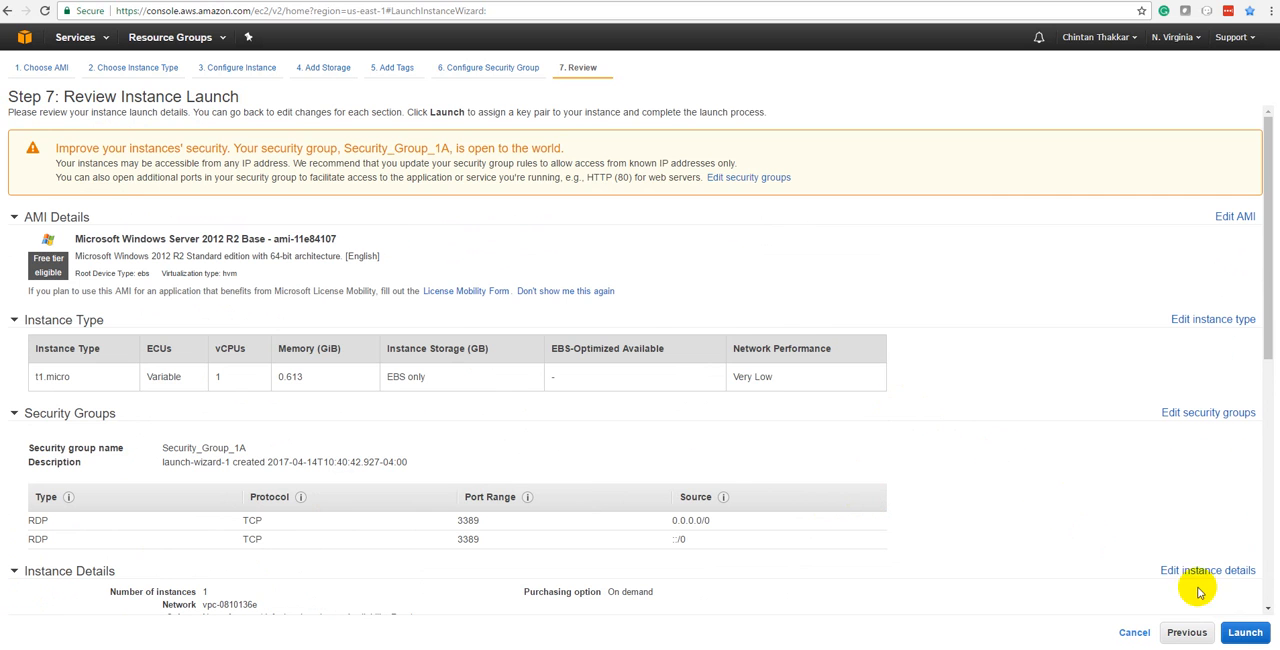
Launch the instance with a new key pair named WindowsEC2InstanceKey, downloading its private key file.
{"action": "left_click", "coordinate": [1243, 632]}
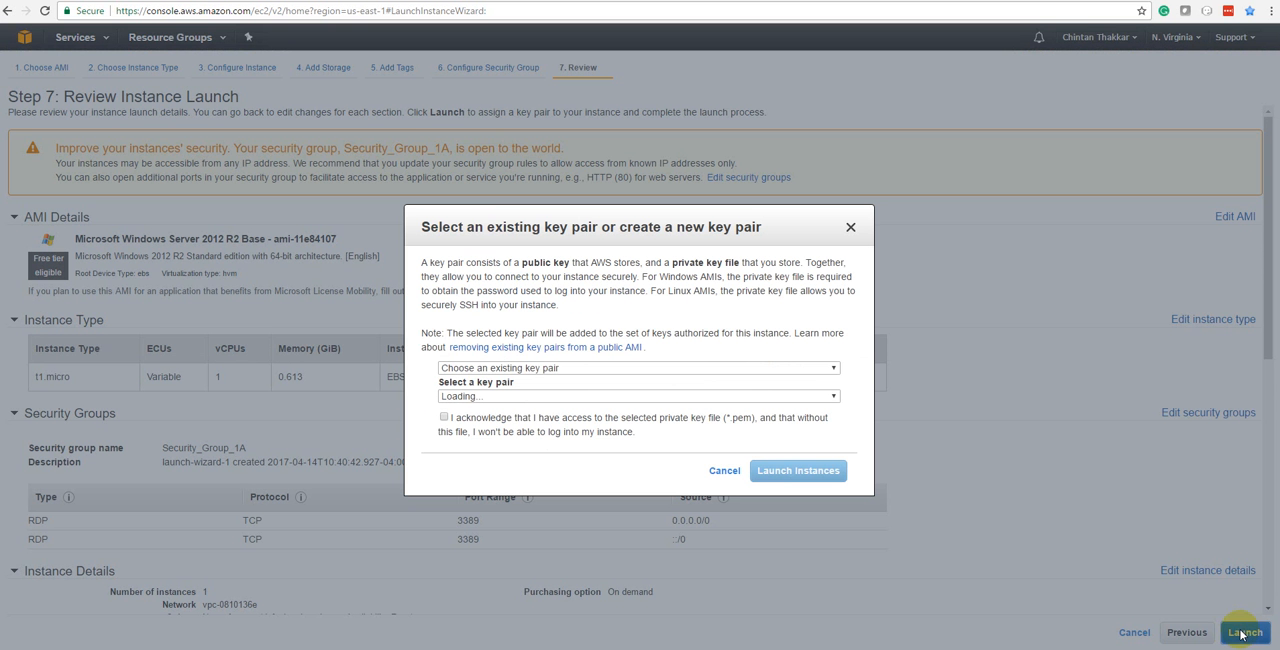
{"action": "left_click", "coordinate": [532, 368]}
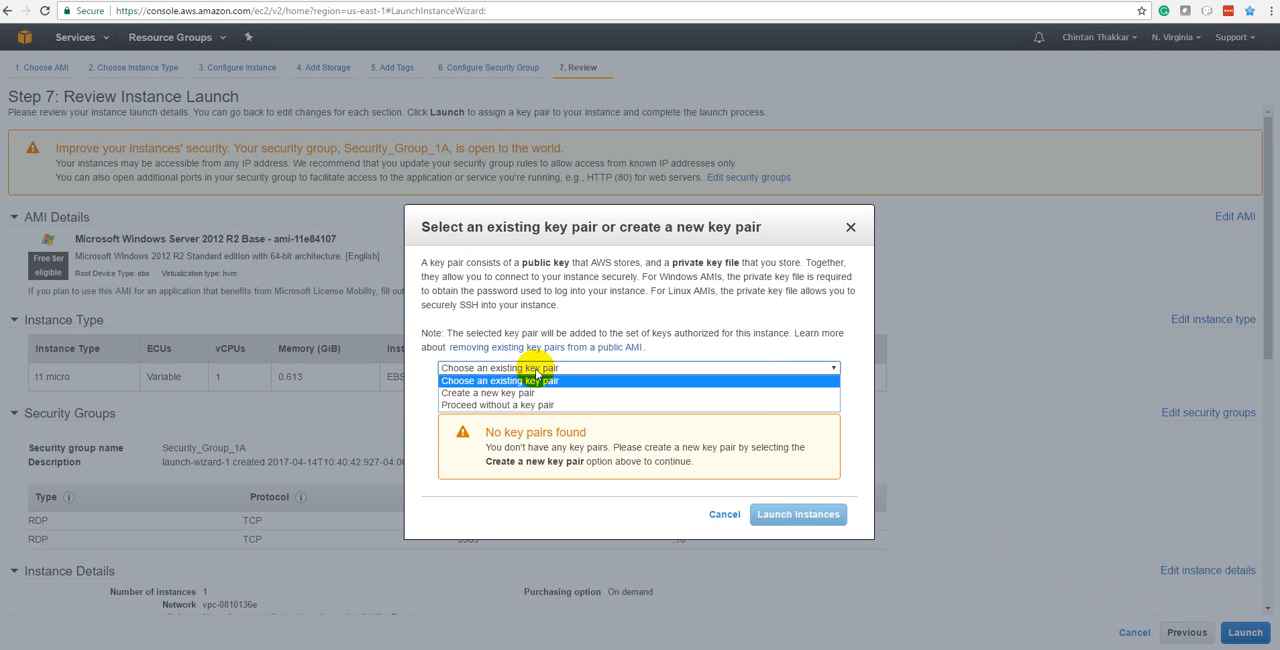
{"action": "left_click", "coordinate": [514, 393]}
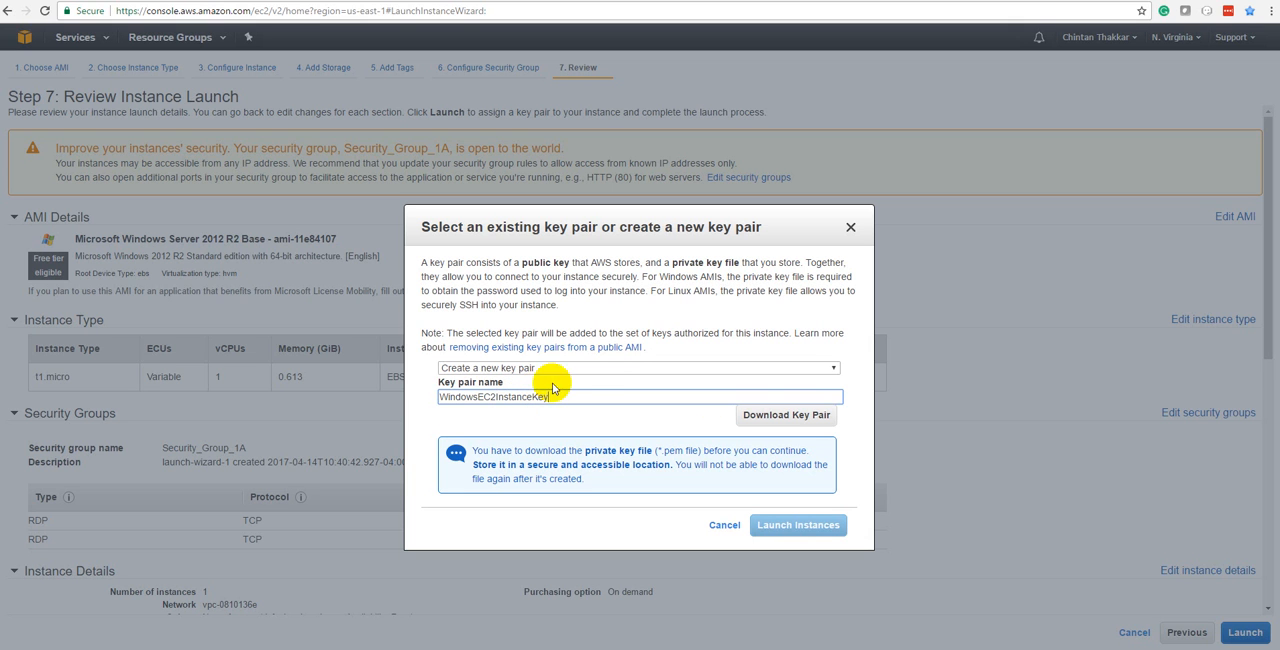
{"action": "left_click", "coordinate": [806, 419]}
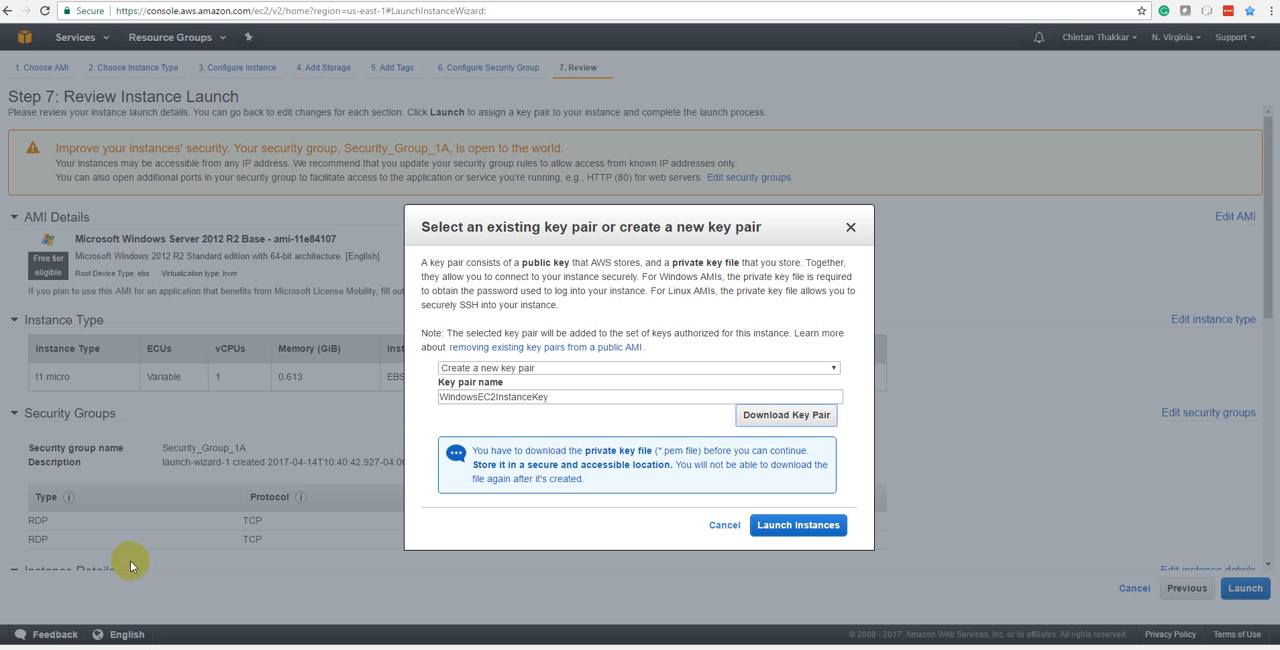
{"action": "left_click", "coordinate": [820, 525]}
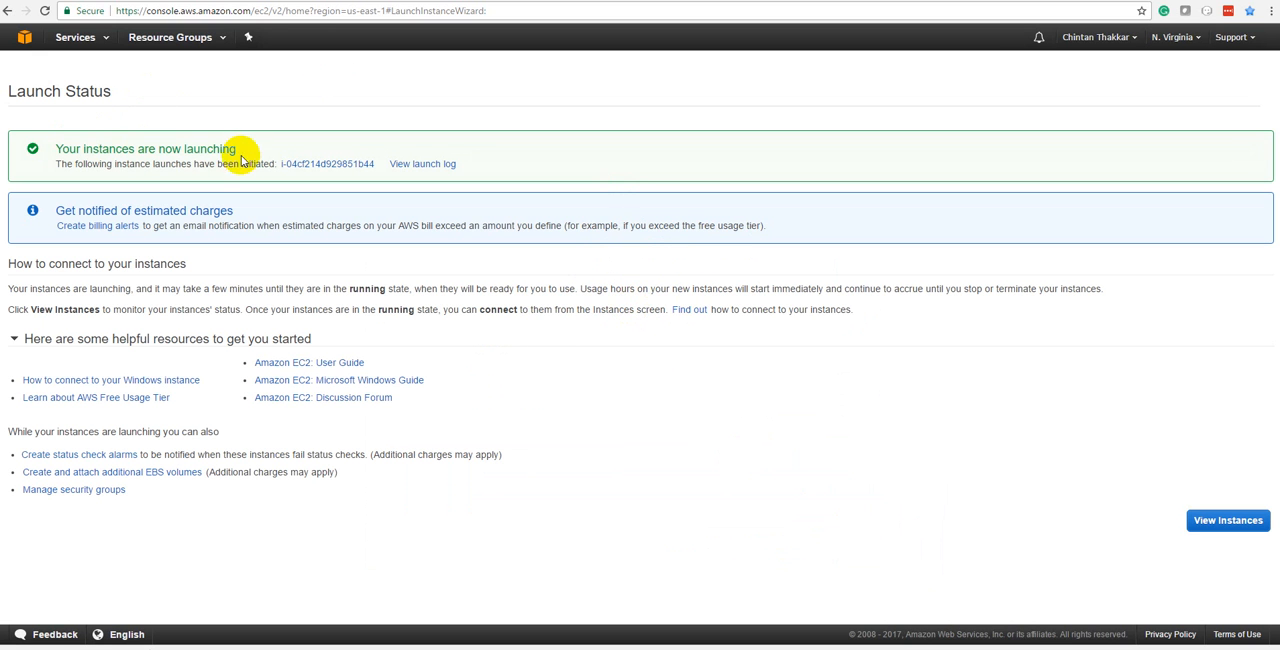
Expand the launch log on the launch status page to check the launch's progress.
{"action": "left_click_drag", "start_coordinate": [54, 163], "coordinate": [477, 163]}
{"action": "left_click", "coordinate": [440, 172]}
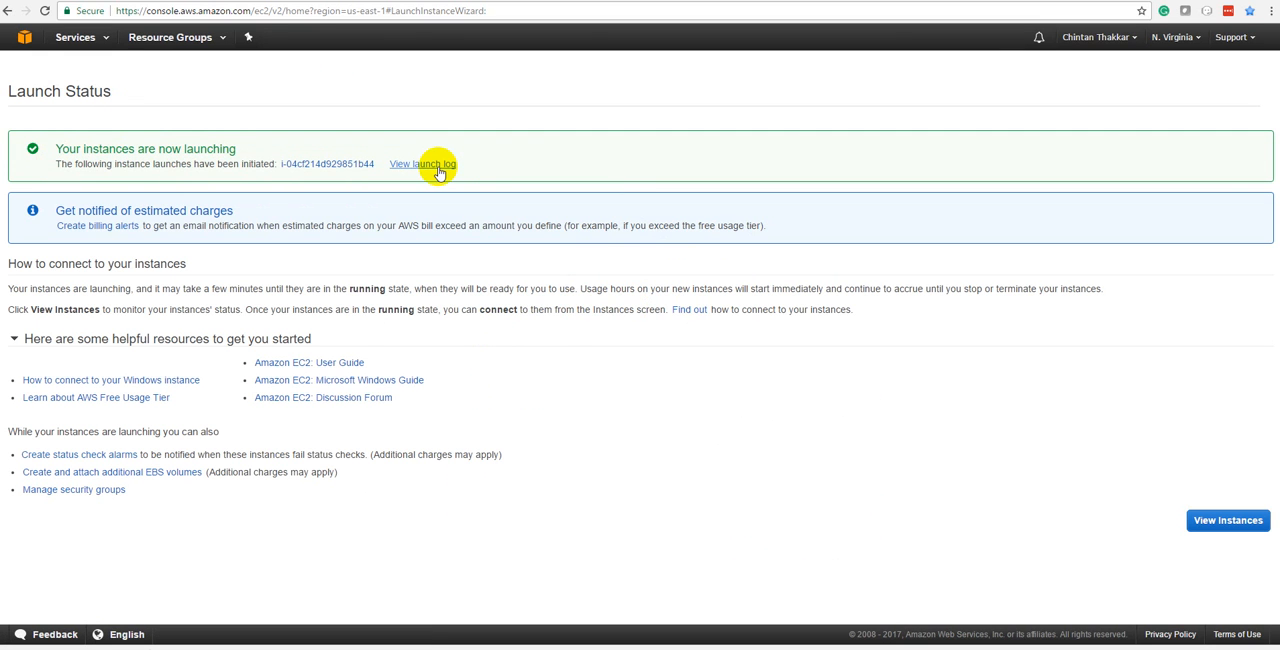
{"action": "left_click", "coordinate": [440, 172]}
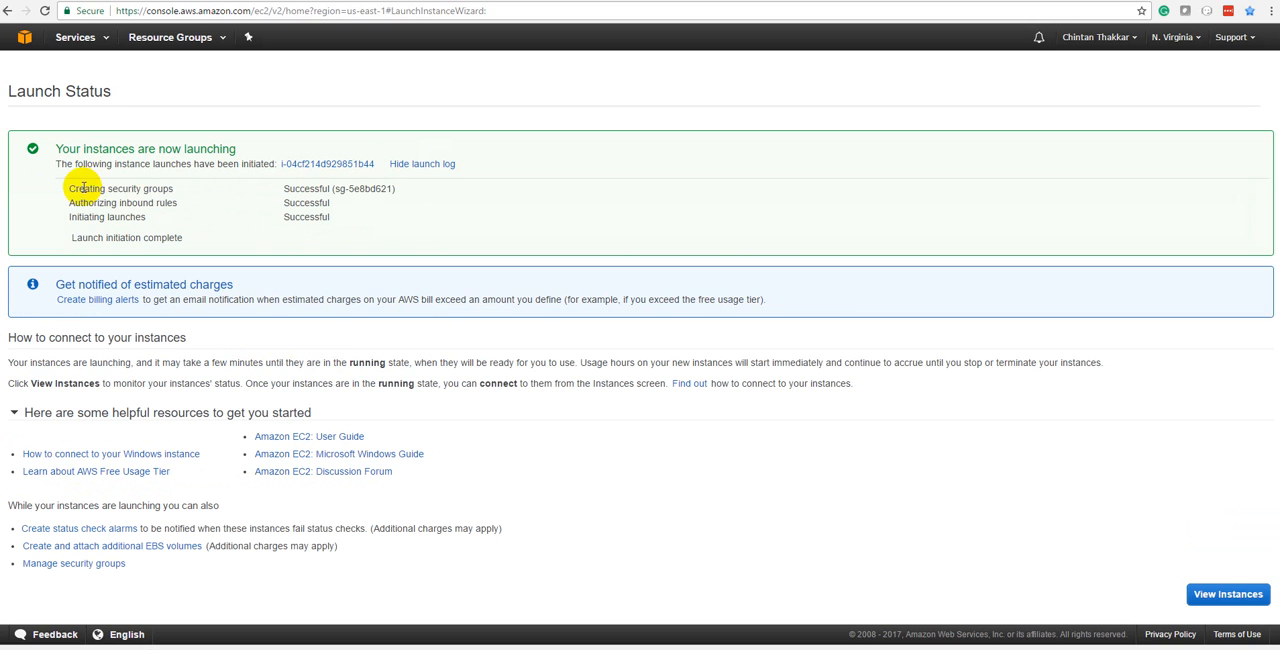
Open the instances list and examine the IIS Server instance's state, public DNS and other details.
{"action": "left_click", "coordinate": [1222, 600]}
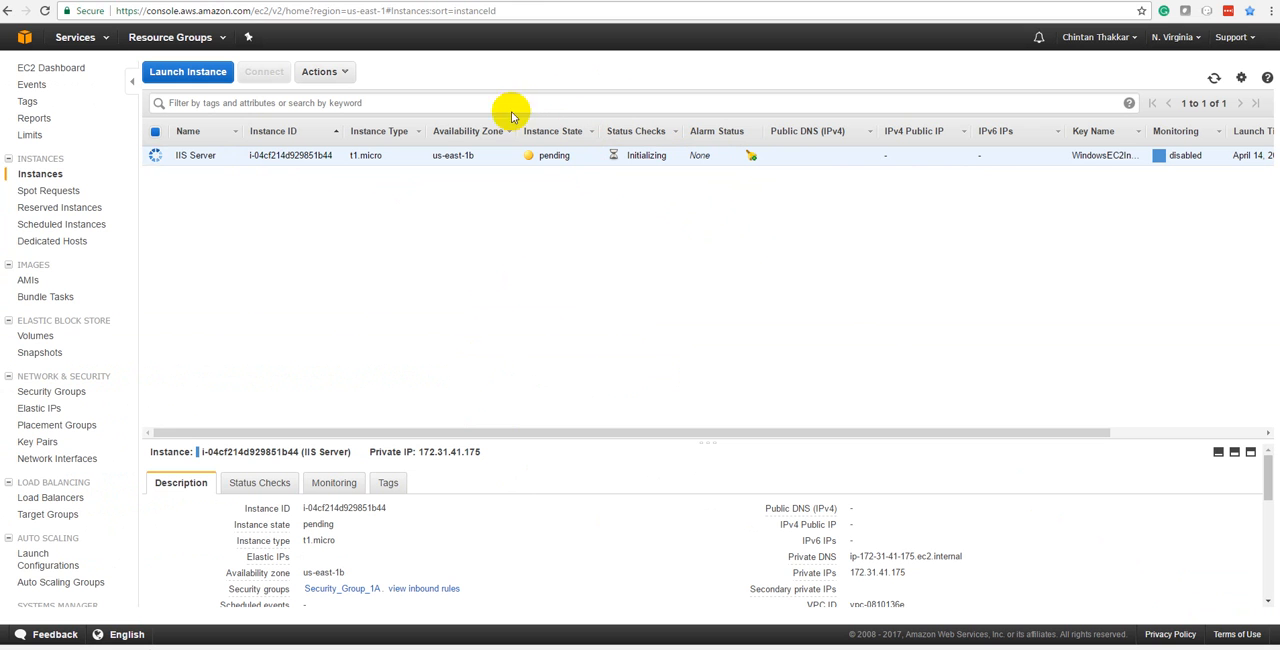
{"action": "left_click", "coordinate": [641, 98]}
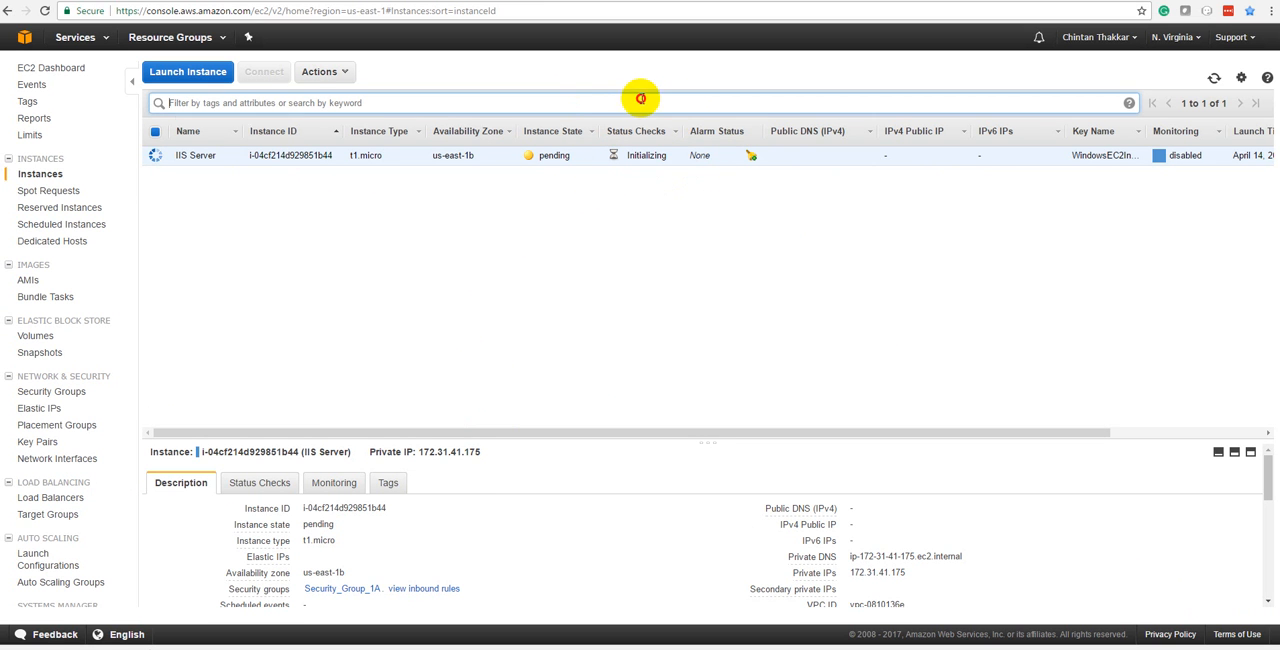
{"action": "left_click", "coordinate": [583, 260]}
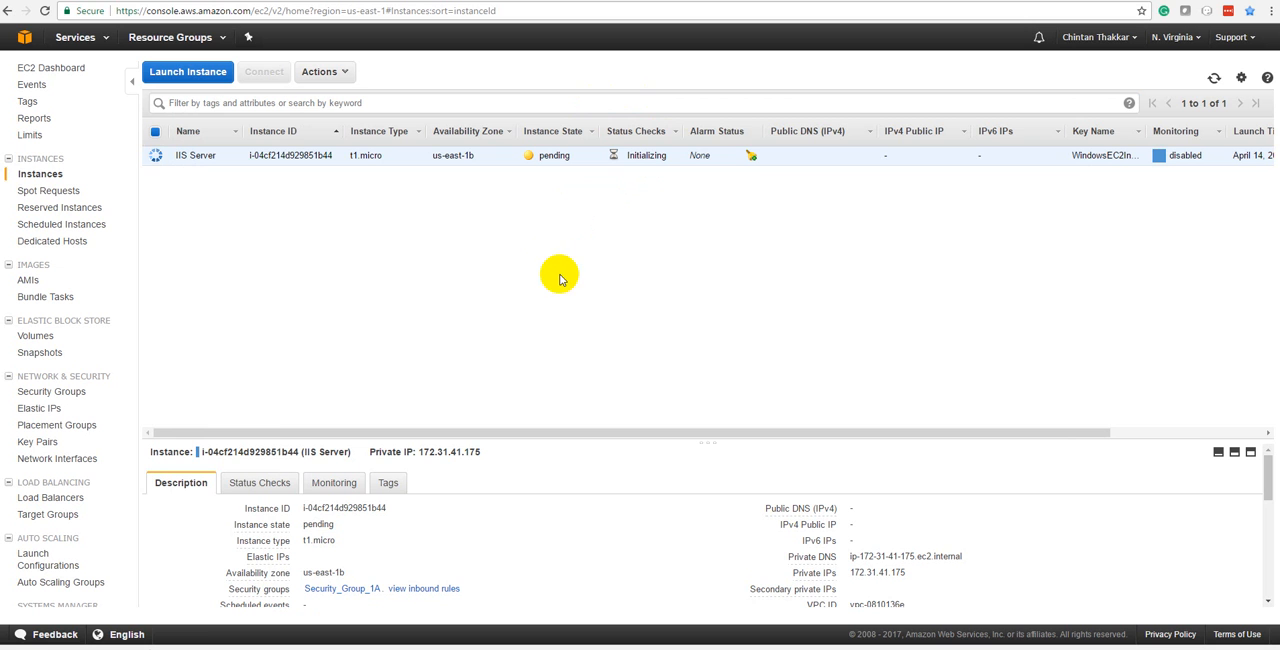
{"action": "left_click_drag", "start_coordinate": [889, 432], "coordinate": [1032, 432]}
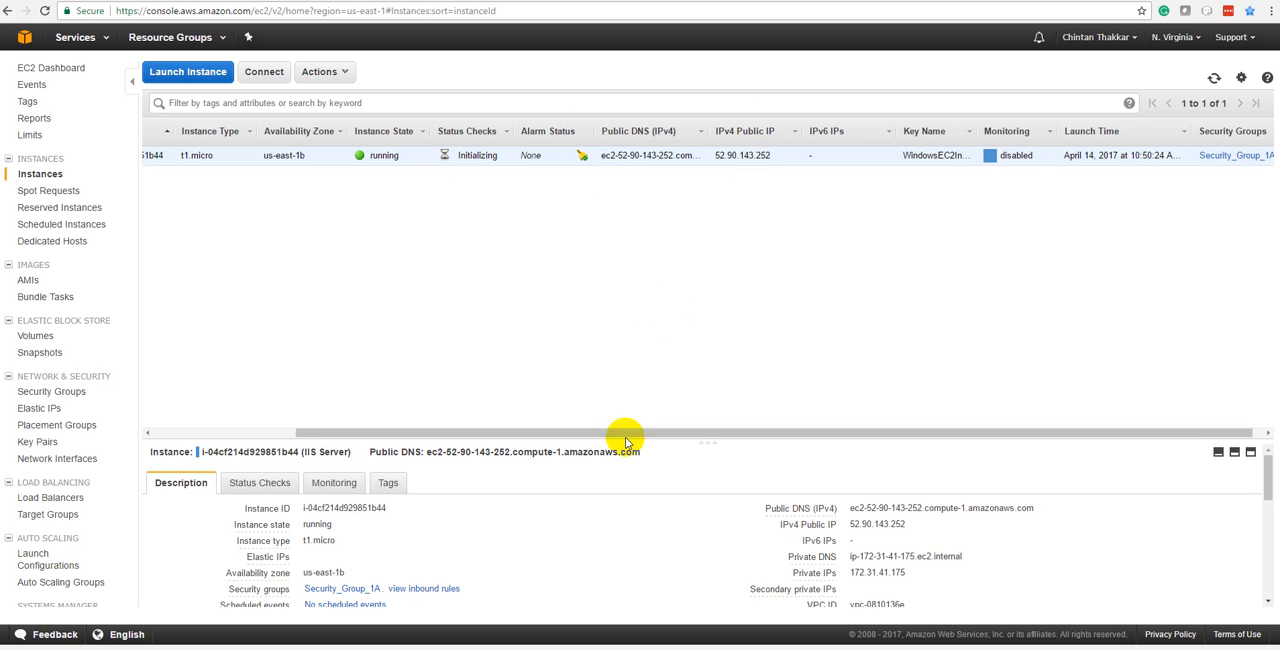
{"action": "scroll", "coordinate": [530, 565], "scroll_direction": "down", "scroll_amount": 5}
{"action": "scroll", "coordinate": [545, 550], "scroll_direction": "up", "scroll_amount": 6}
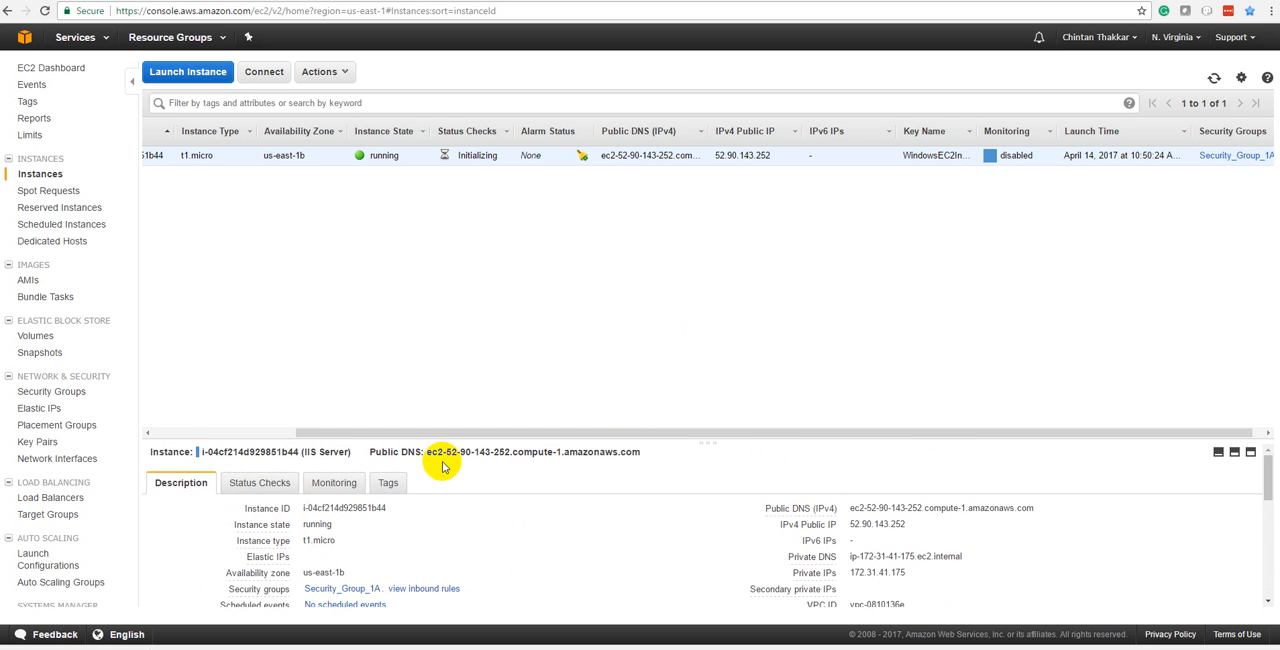
{"action": "left_click", "coordinate": [223, 433]}
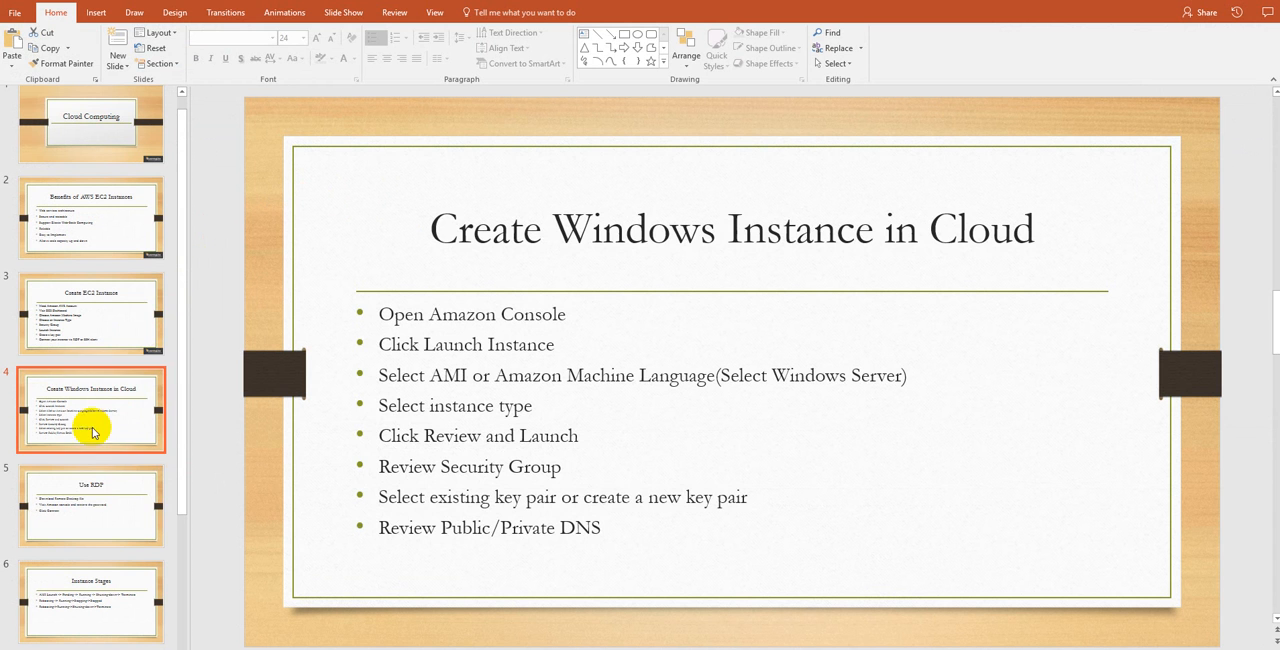
Show the Use RDP and Instance Stages slides in PowerPoint, highlighting the end of the first lifecycle line.
{"action": "left_click", "coordinate": [92, 500]}
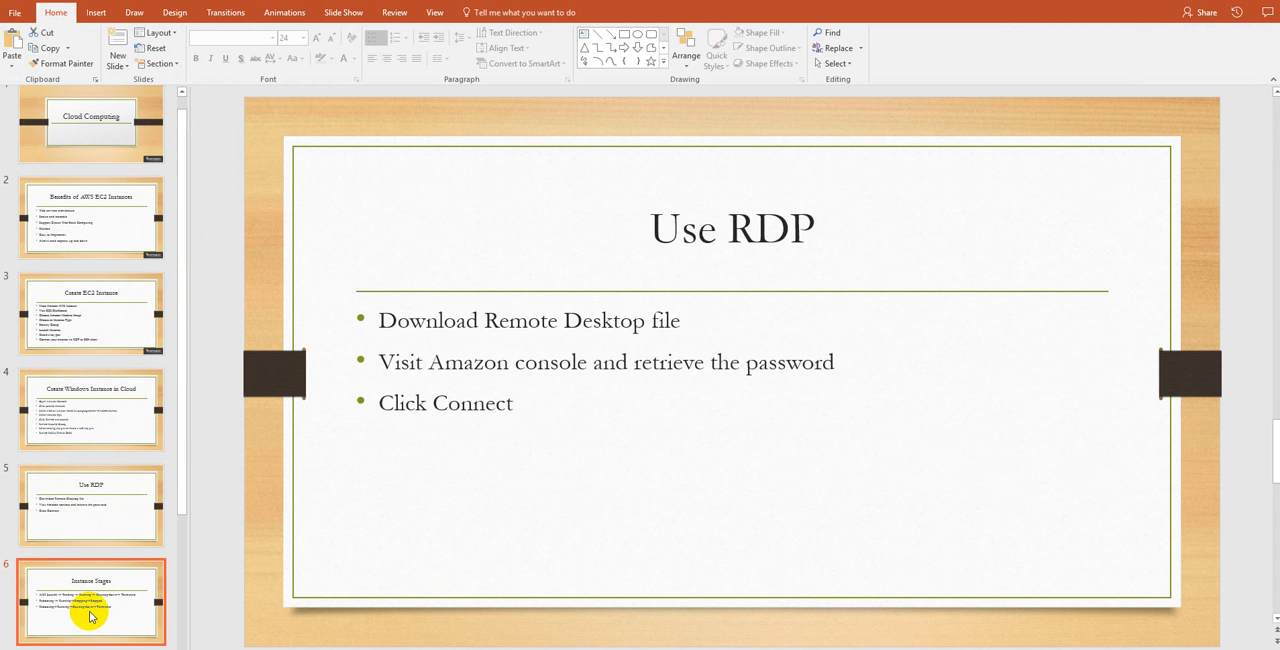
{"action": "left_click", "coordinate": [86, 601]}
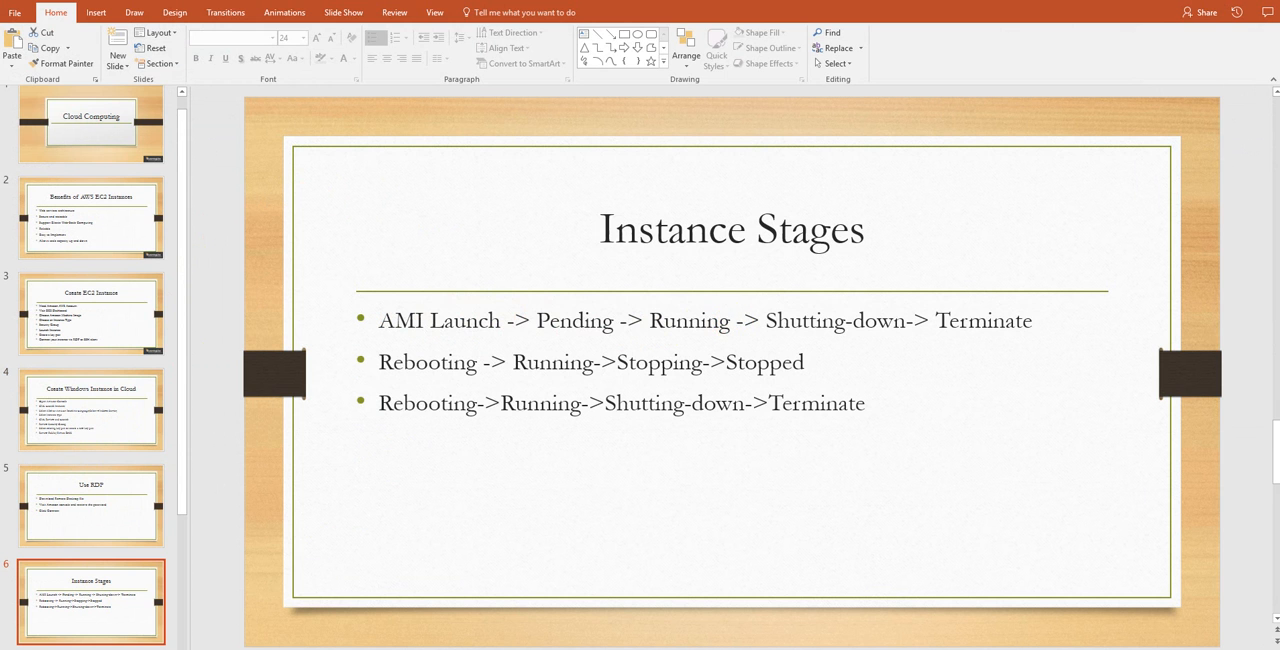
{"action": "left_click", "coordinate": [262, 630]}
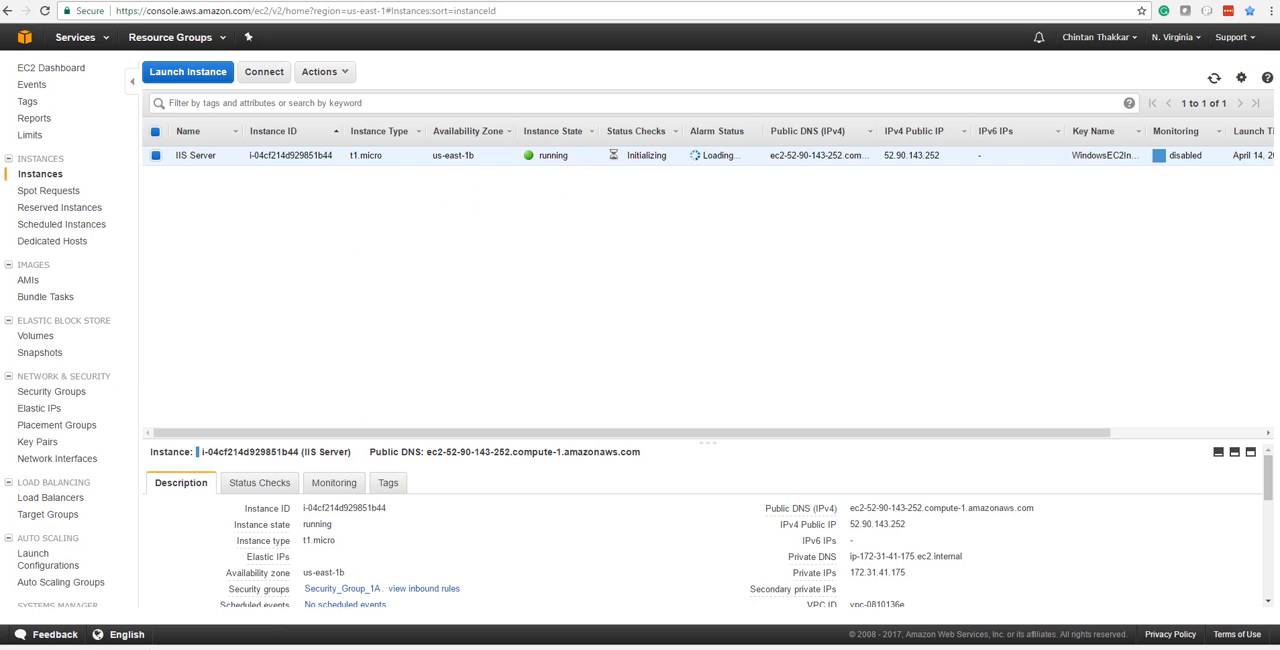
{"action": "left_click", "coordinate": [1194, 9]}
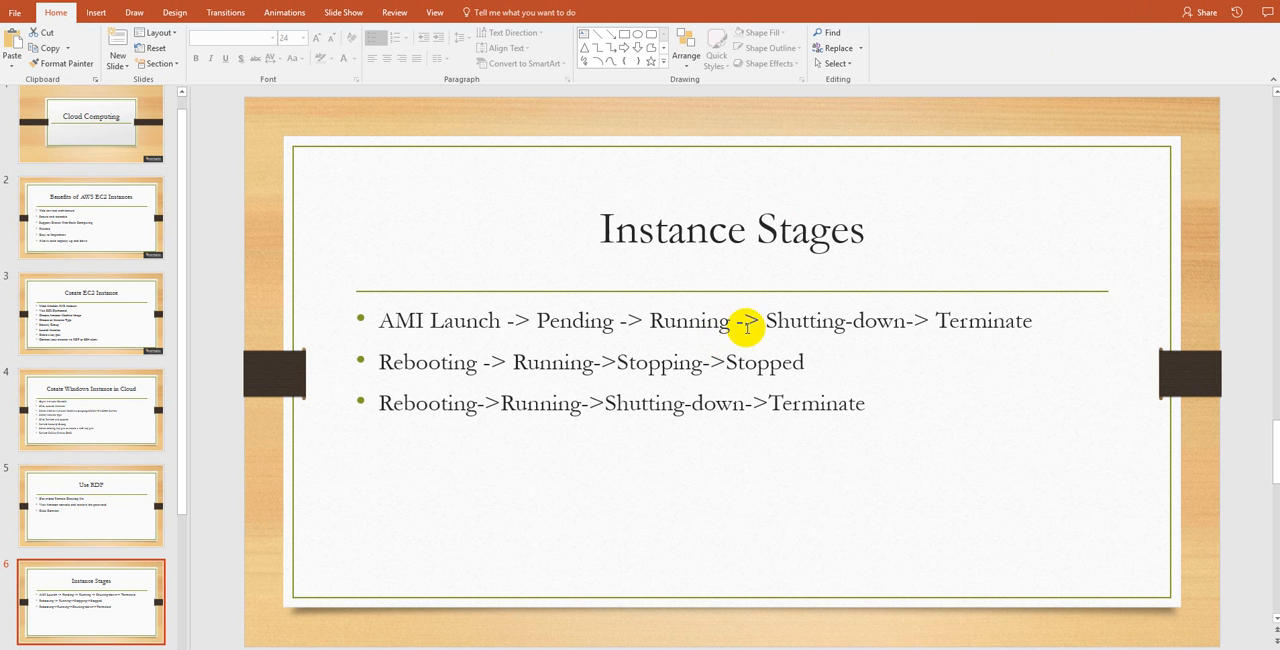
{"action": "left_click_drag", "start_coordinate": [763, 320], "coordinate": [1040, 311]}
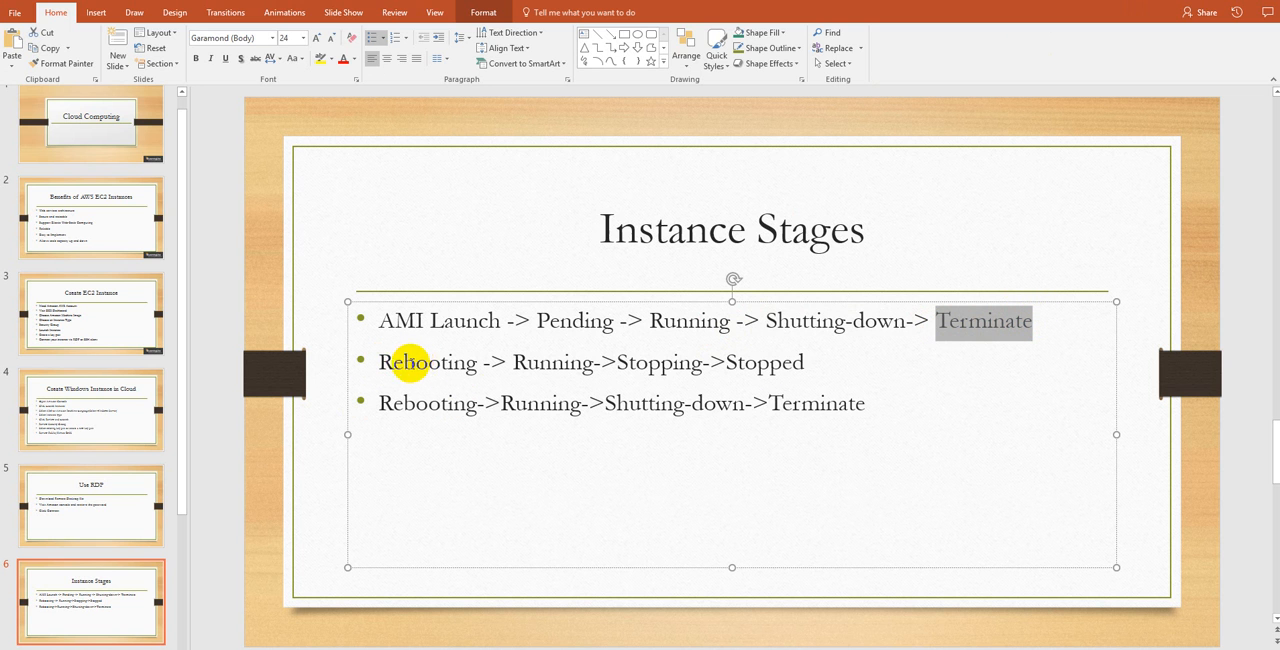
Switch back to the EC2 console in Chrome and view the actions available for the IIS Server instance.
{"action": "mouse_move", "coordinate": [358, 640]}
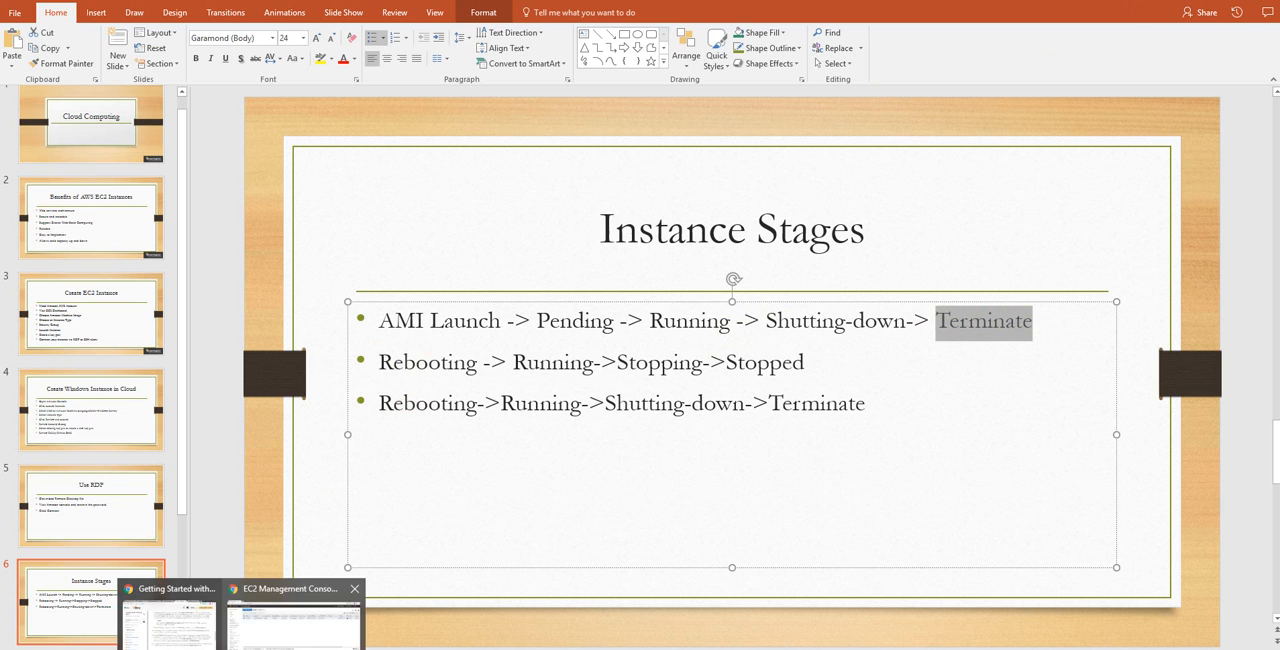
{"action": "left_click", "coordinate": [312, 628]}
{"action": "left_click", "coordinate": [156, 156]}
{"action": "left_click", "coordinate": [157, 157]}
{"action": "left_click", "coordinate": [345, 75]}
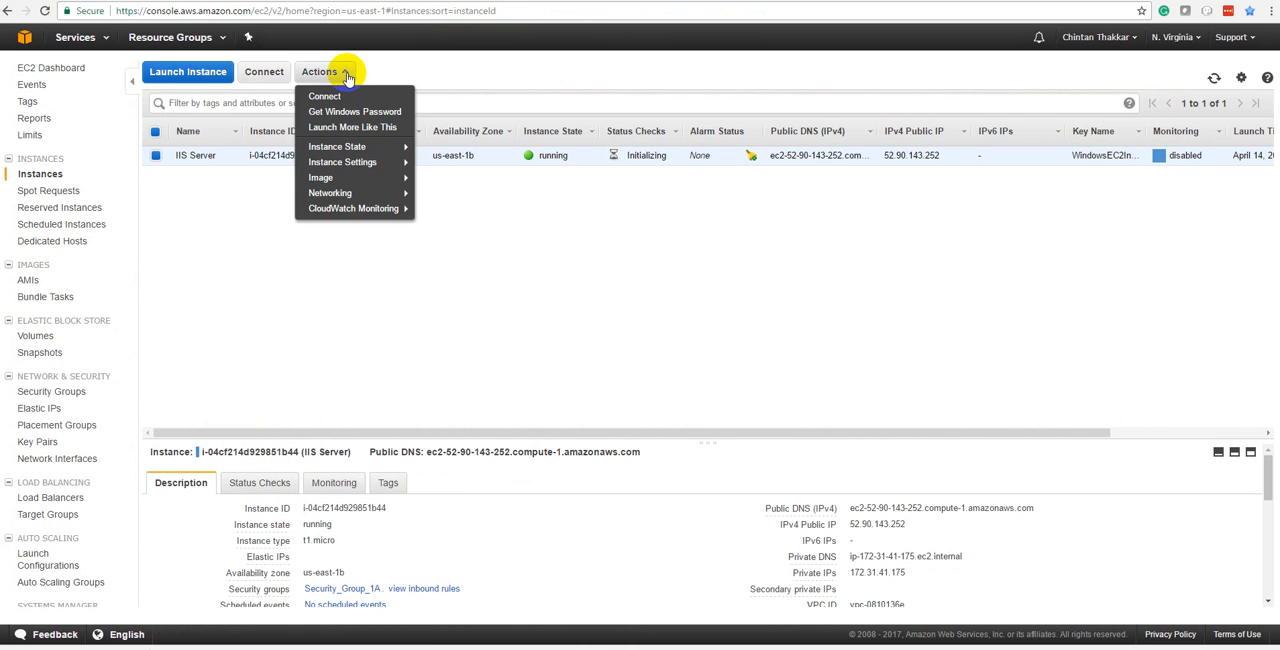
{"action": "mouse_move", "coordinate": [335, 147]}
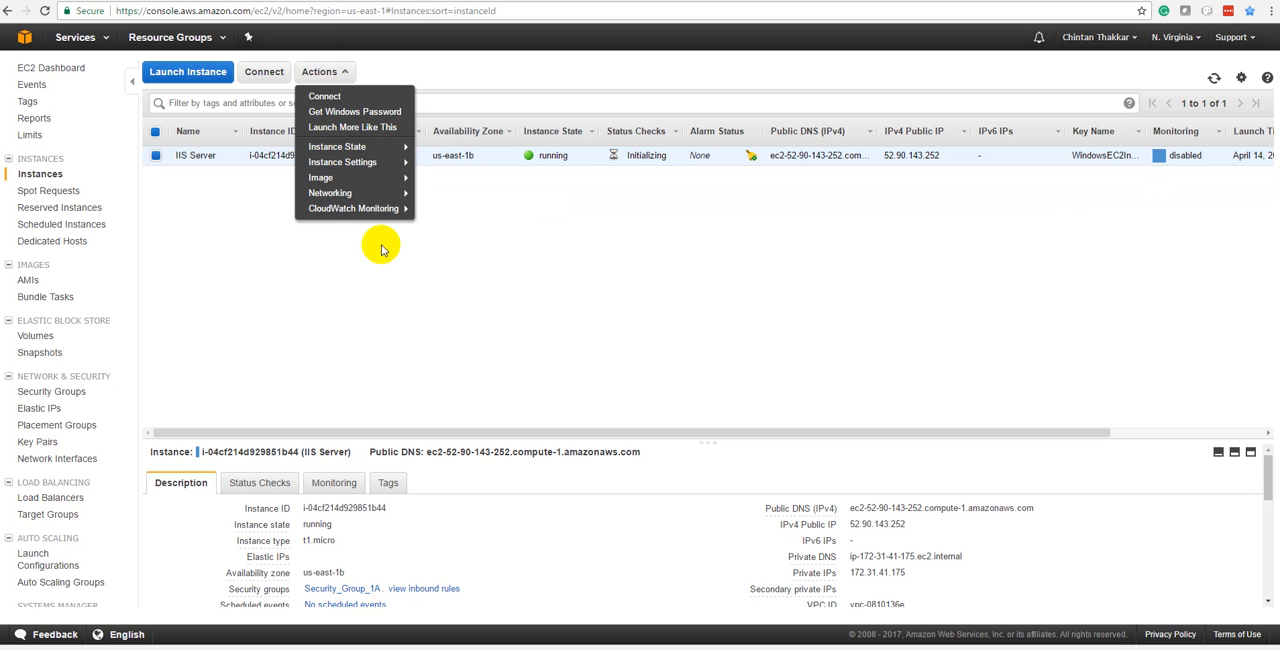
Switch to the Instance Stages slide in PowerPoint and highlight parts of the second and third lifecycle lines.
{"action": "left_click", "coordinate": [302, 311]}
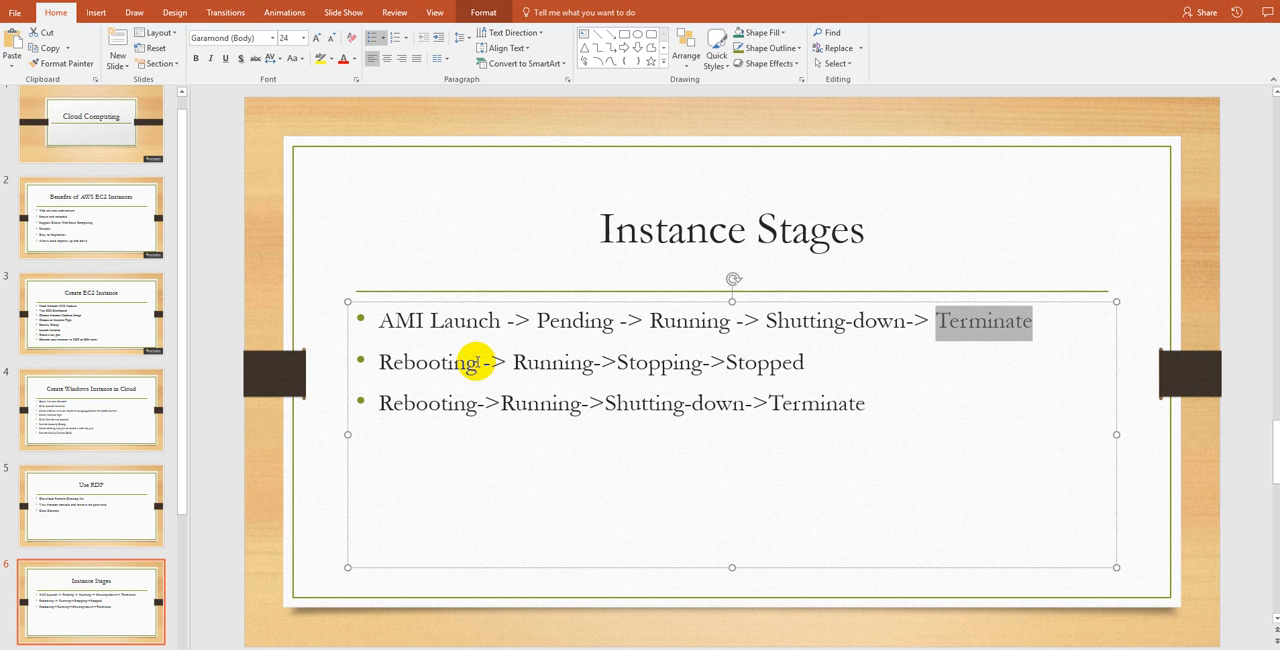
{"action": "left_click", "coordinate": [426, 403]}
{"action": "left_click_drag", "start_coordinate": [366, 363], "coordinate": [823, 372]}
{"action": "left_click", "coordinate": [809, 366]}
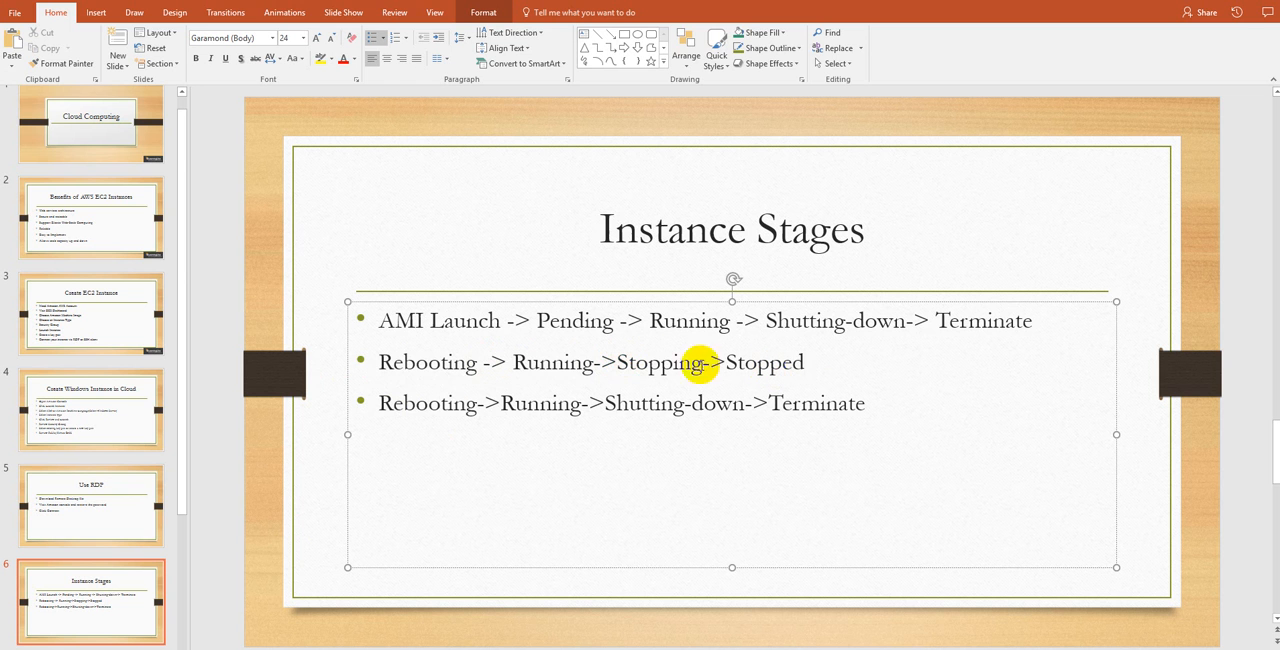
{"action": "left_click_drag", "start_coordinate": [376, 403], "coordinate": [480, 403]}
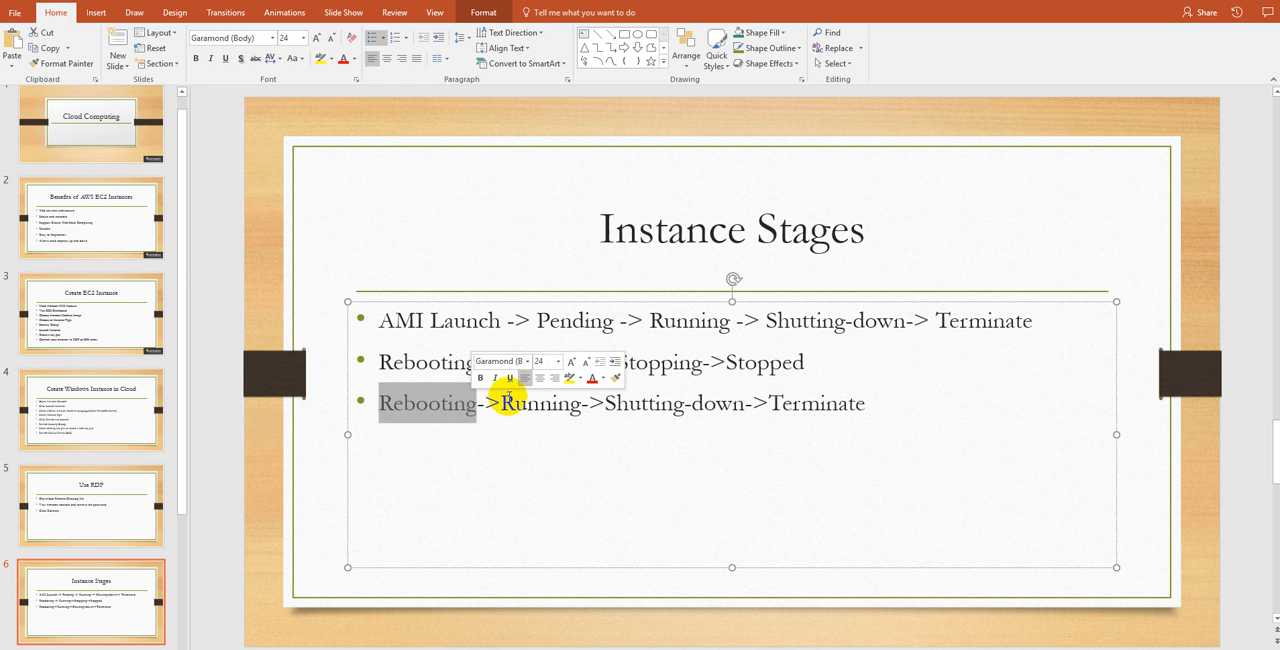
{"action": "left_click", "coordinate": [882, 407]}
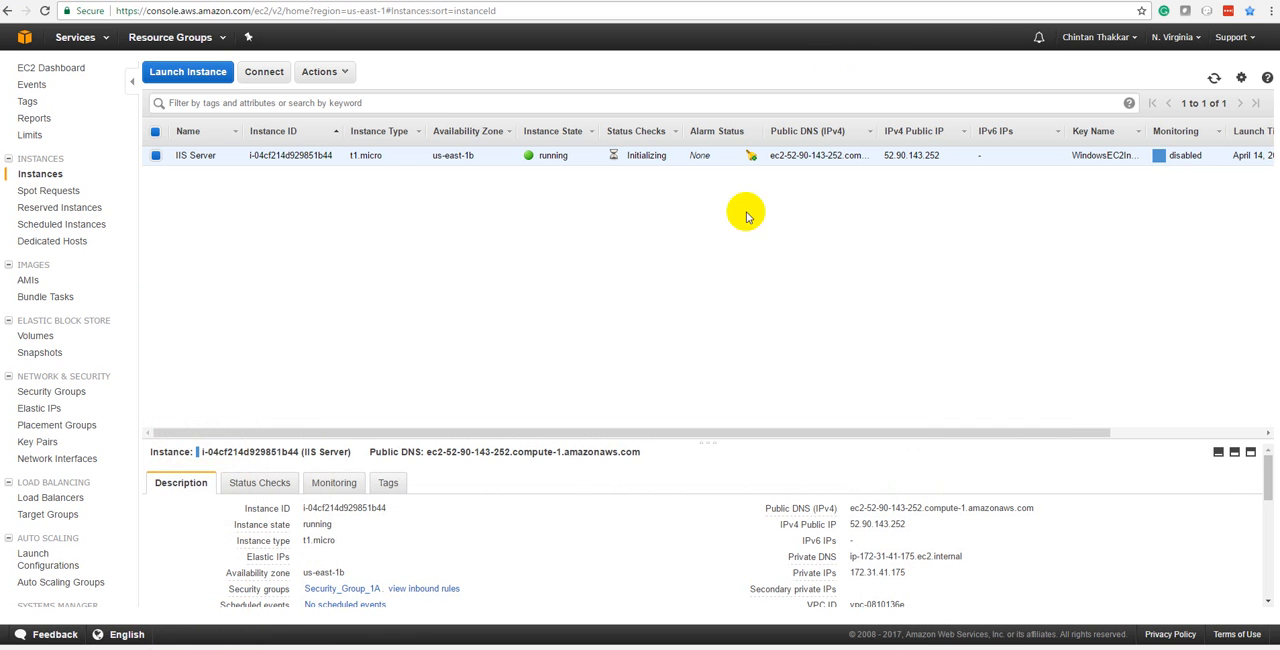
Switch back to the EC2 console in Chrome and refresh the instances list repeatedly to monitor the IIS Server instance's status checks.
{"action": "left_click", "coordinate": [1214, 79]}
{"action": "left_click", "coordinate": [1214, 79]}
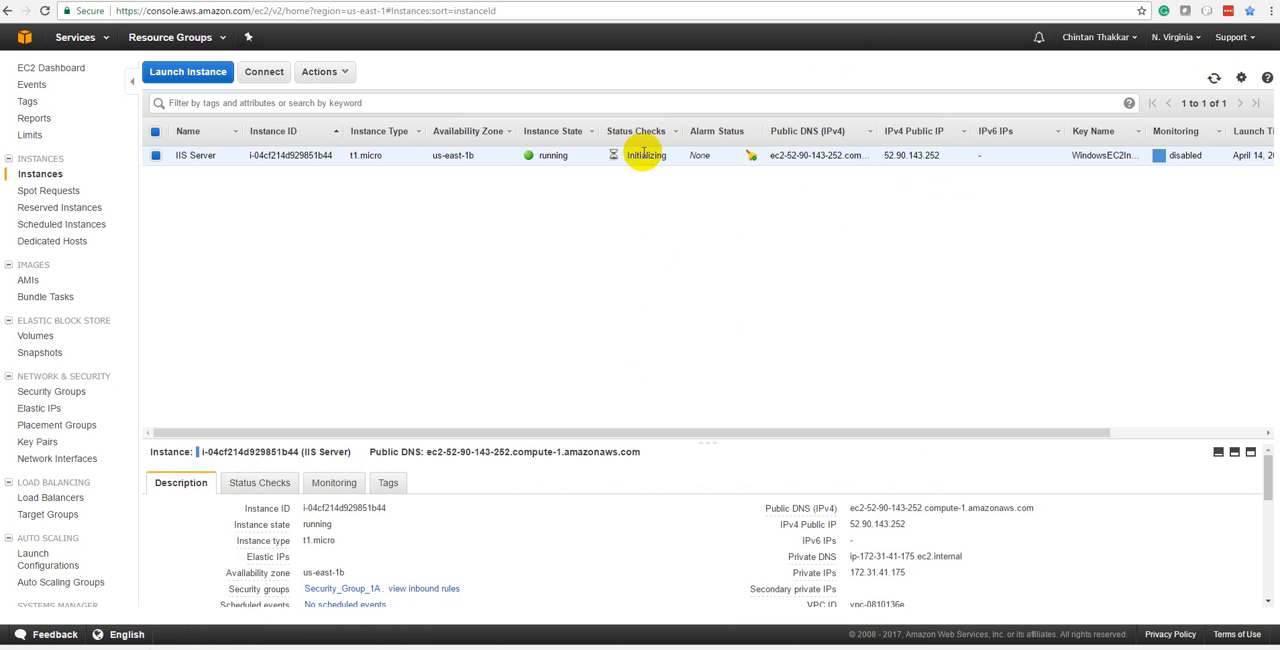
{"action": "left_click", "coordinate": [1212, 78]}
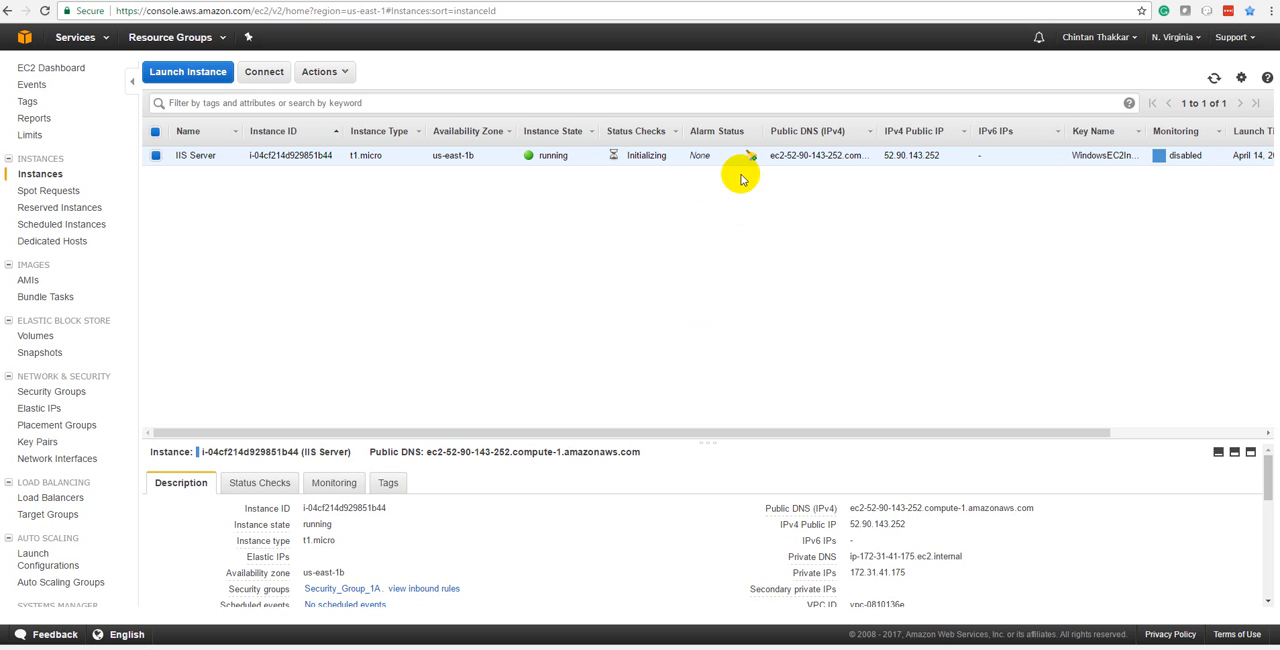
{"action": "left_click", "coordinate": [1215, 78]}
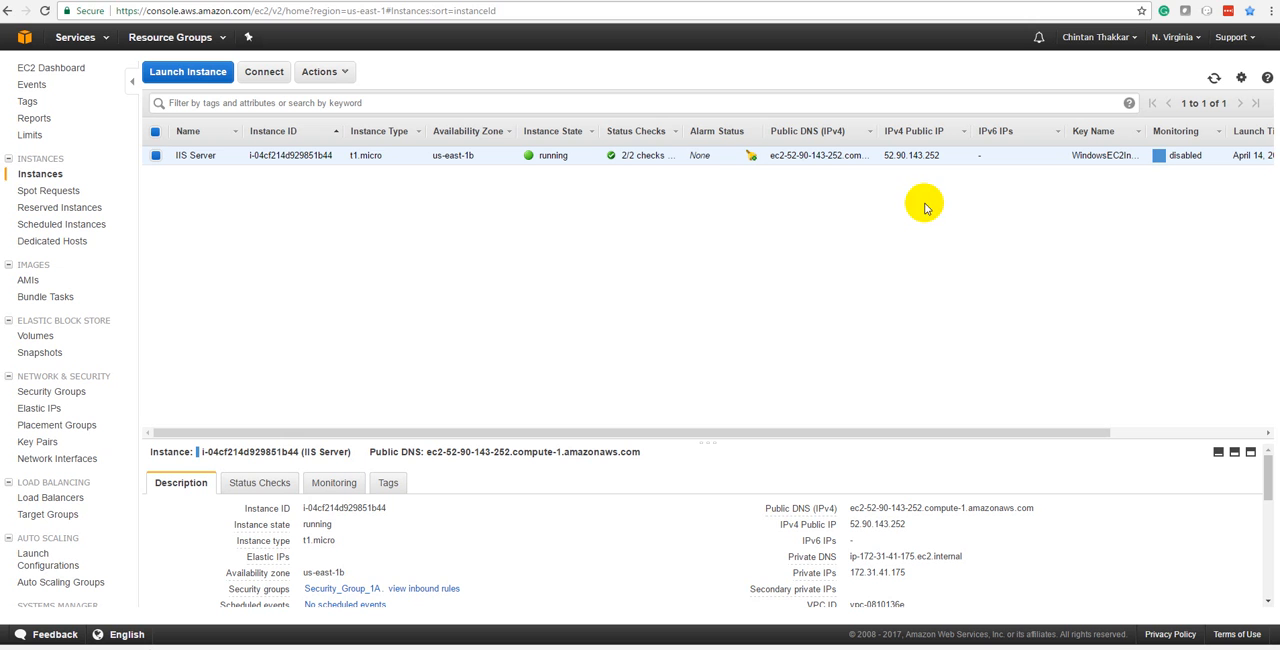
{"action": "left_click", "coordinate": [1213, 77]}
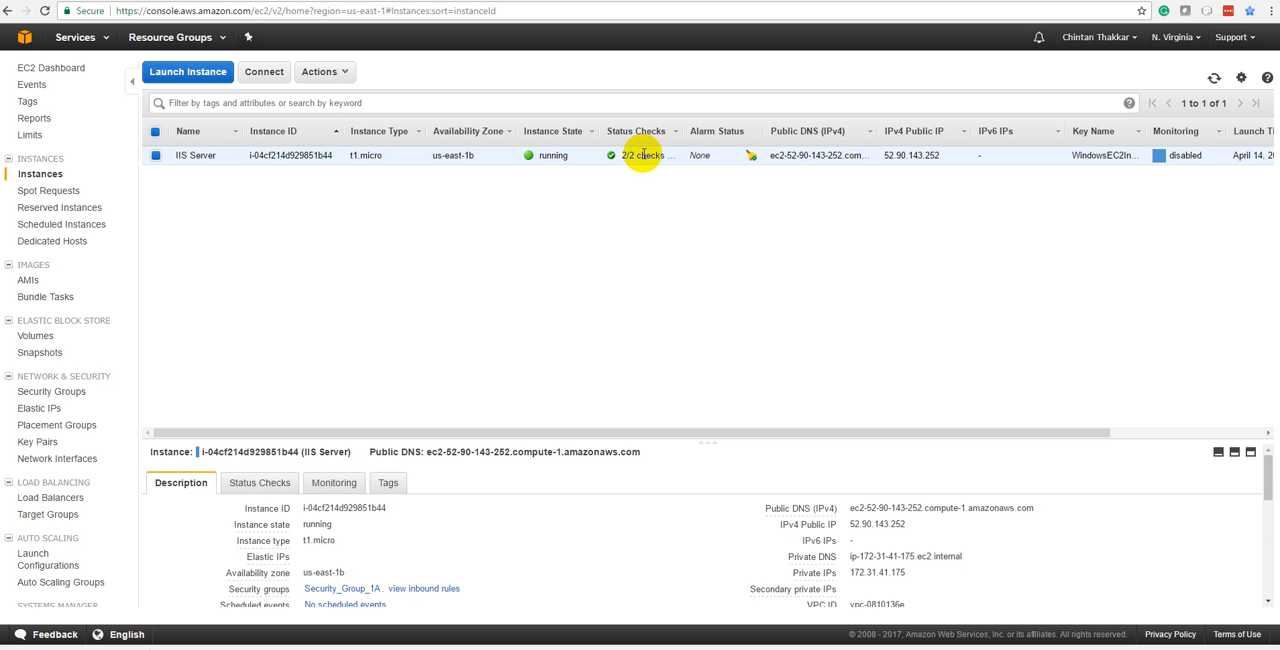
Enlarge the instance details pane and review the IIS Server instance's tags, status checks and description.
{"action": "left_click", "coordinate": [530, 437]}
{"action": "left_click_drag", "start_coordinate": [530, 437], "coordinate": [546, 295]}
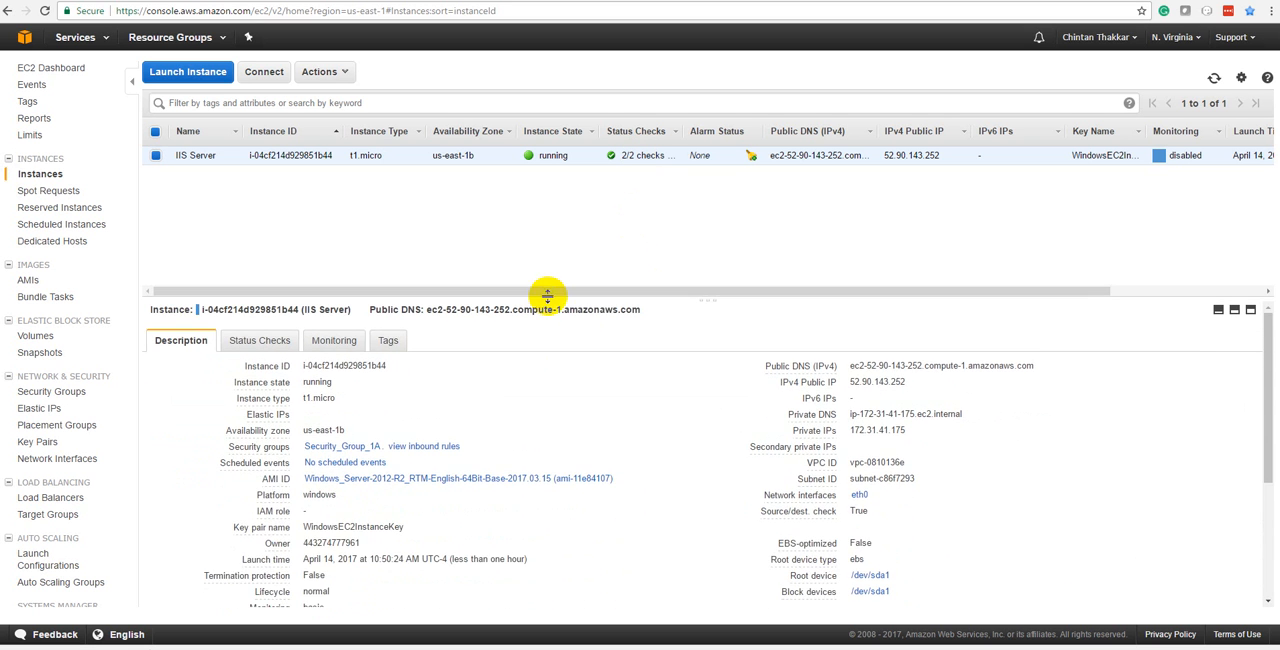
{"action": "left_click", "coordinate": [385, 340]}
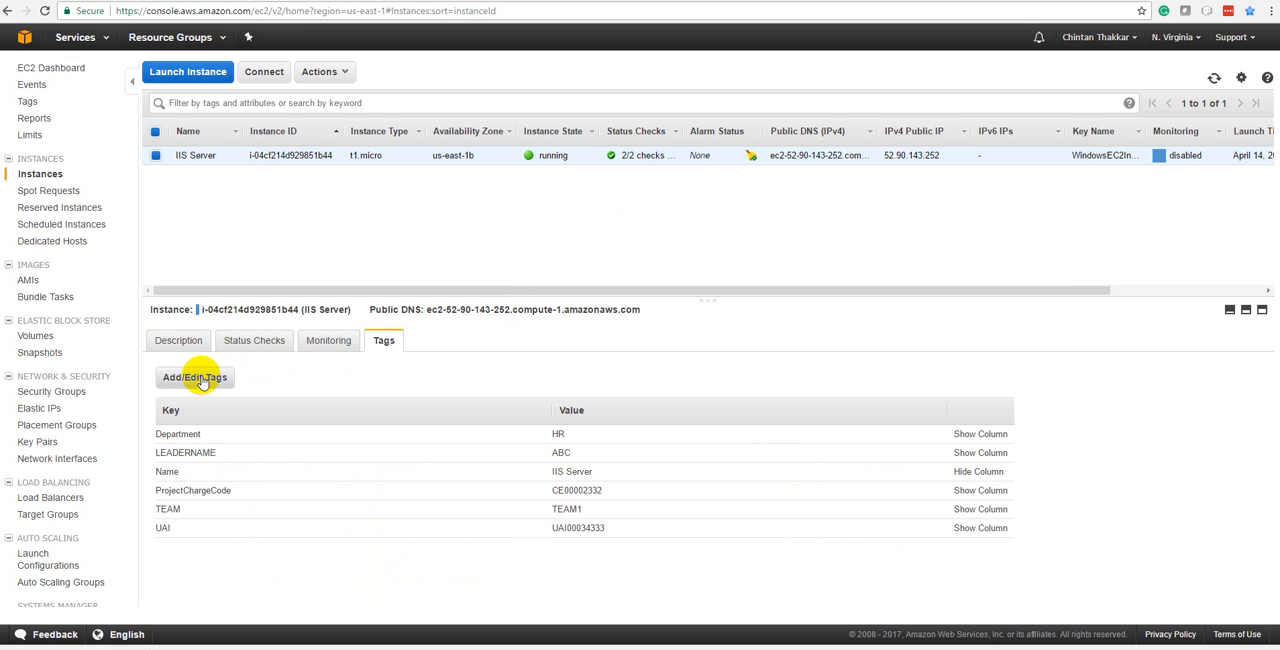
{"action": "left_click", "coordinate": [256, 342]}
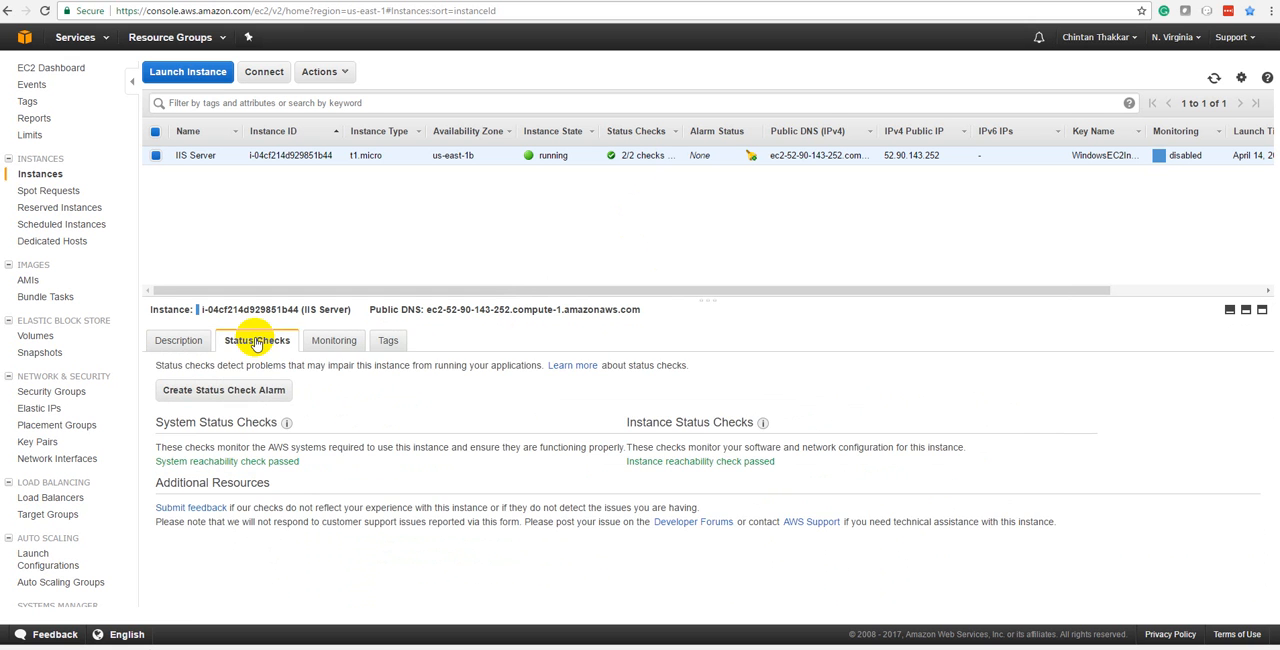
{"action": "left_click", "coordinate": [178, 340]}
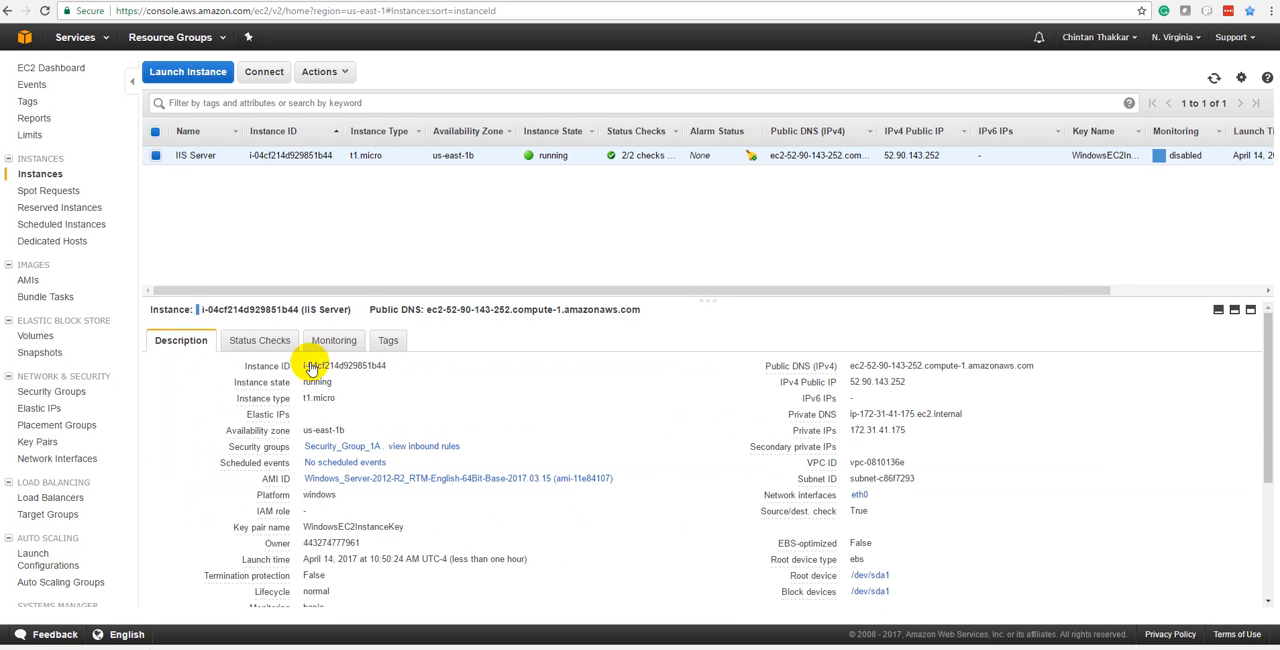
Decrypt the IIS Server instance's Windows administrator password using the key pair file WindowsEC2InstanceKey.pem from Downloads.
{"action": "right_click", "coordinate": [302, 157]}
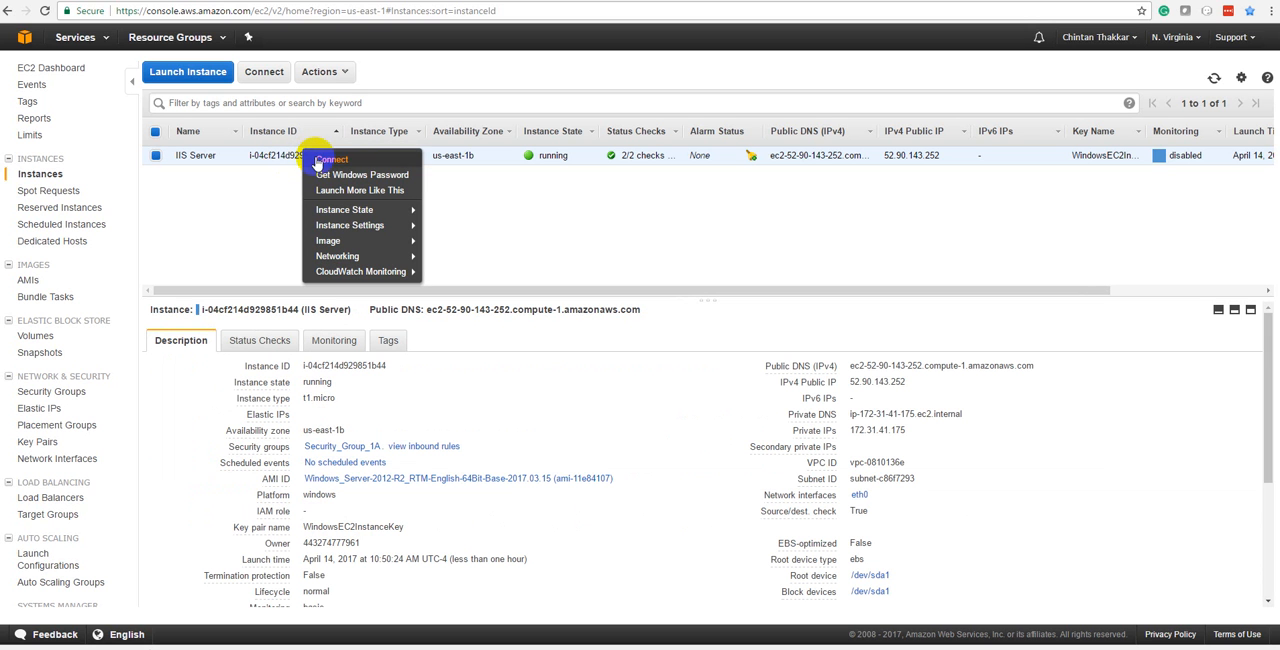
{"action": "left_click", "coordinate": [325, 176]}
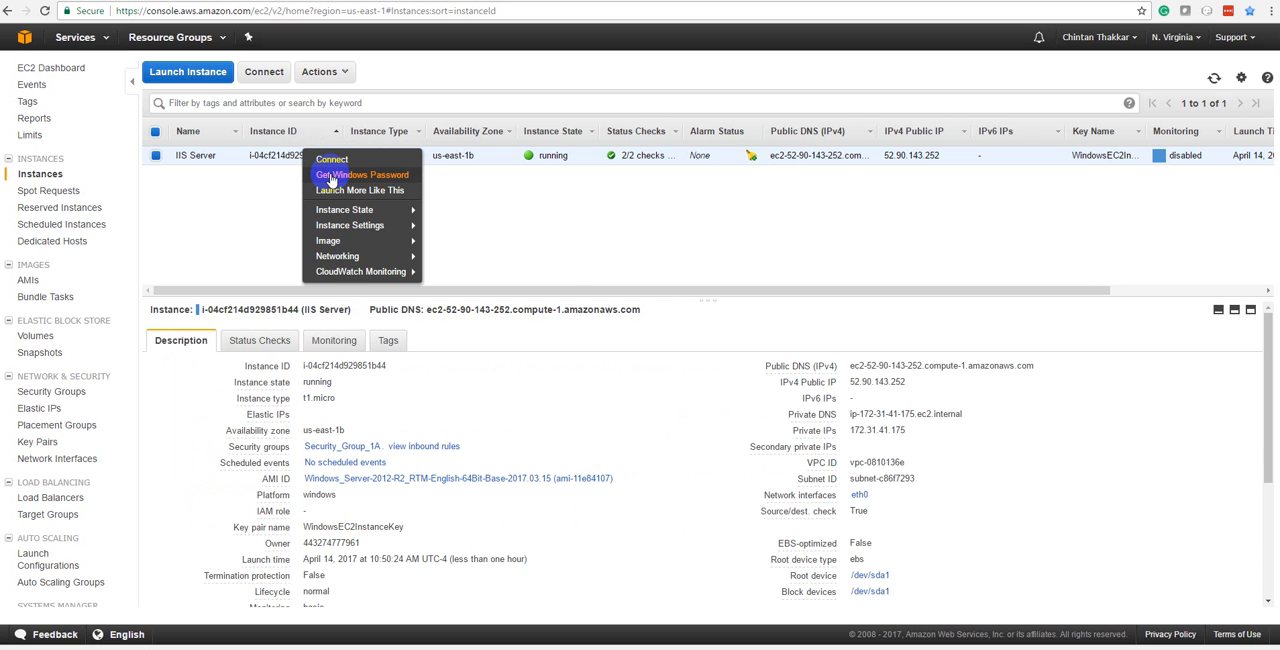
{"action": "left_click", "coordinate": [331, 176]}
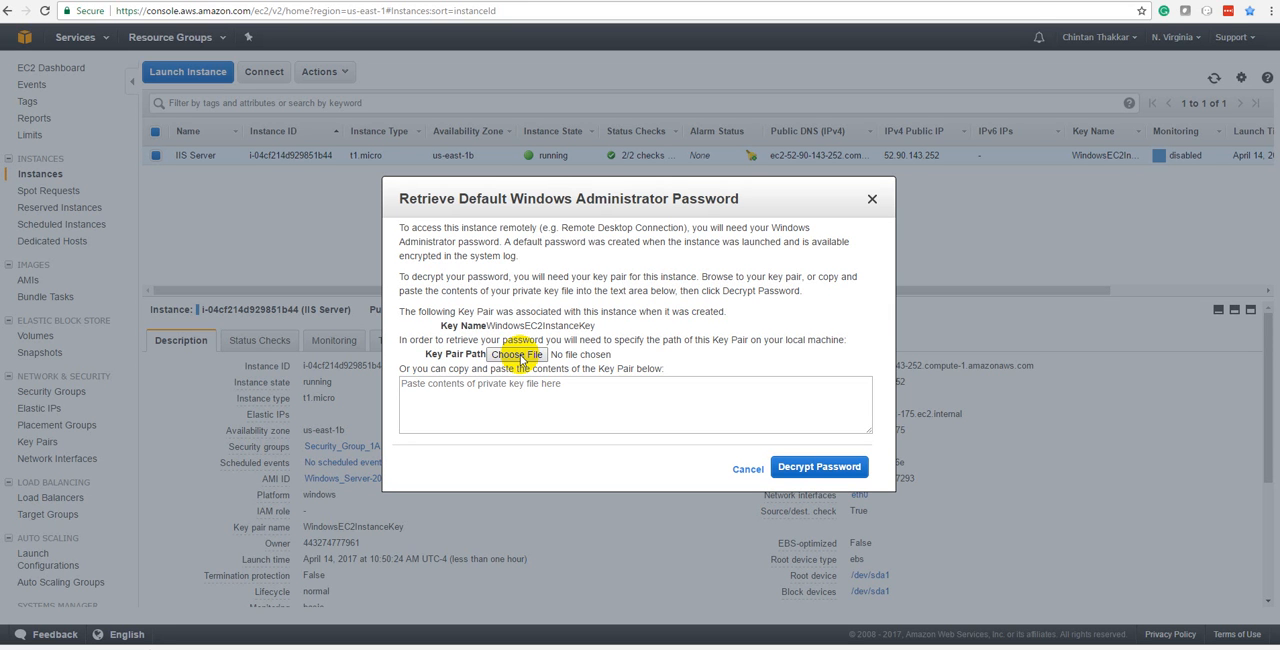
{"action": "left_click", "coordinate": [518, 355]}
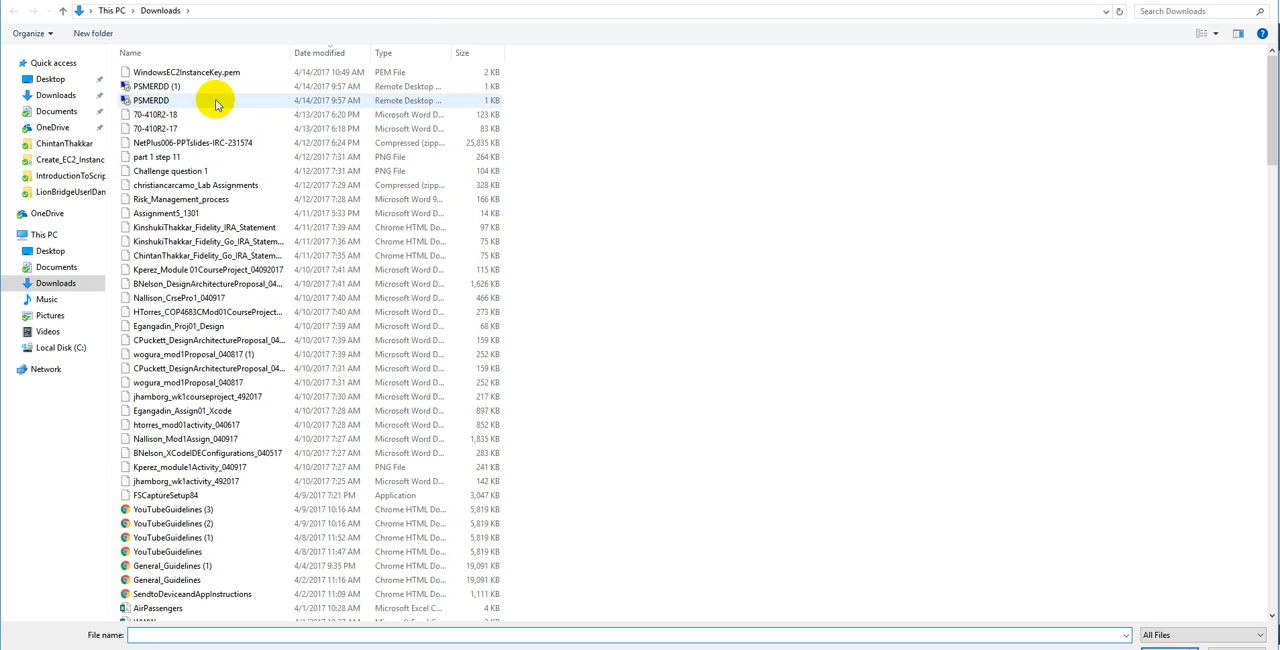
{"action": "left_click", "coordinate": [205, 72]}
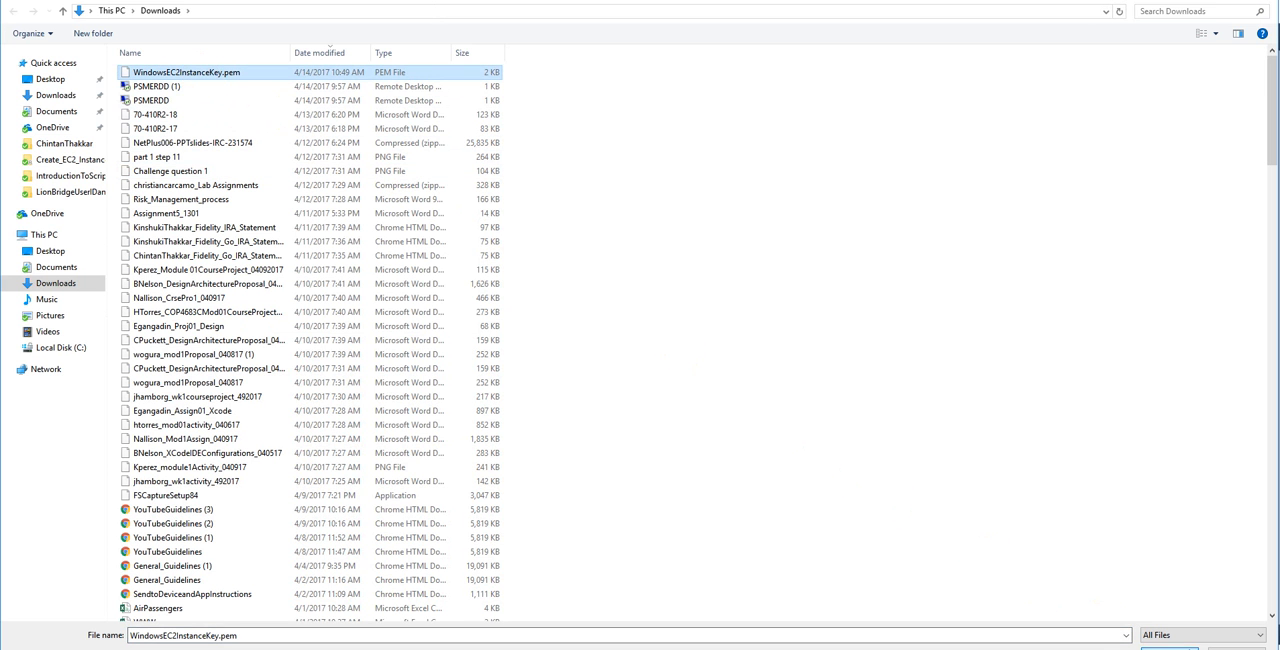
{"action": "left_click", "coordinate": [1168, 645]}
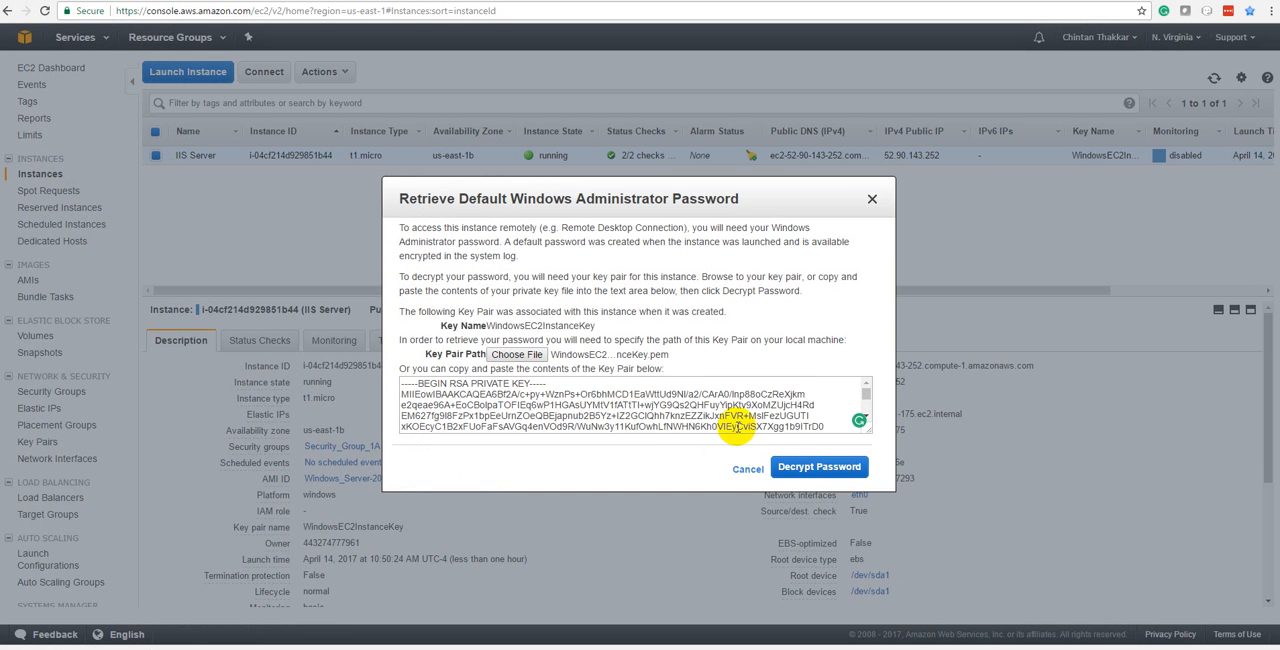
{"action": "left_click", "coordinate": [797, 468]}
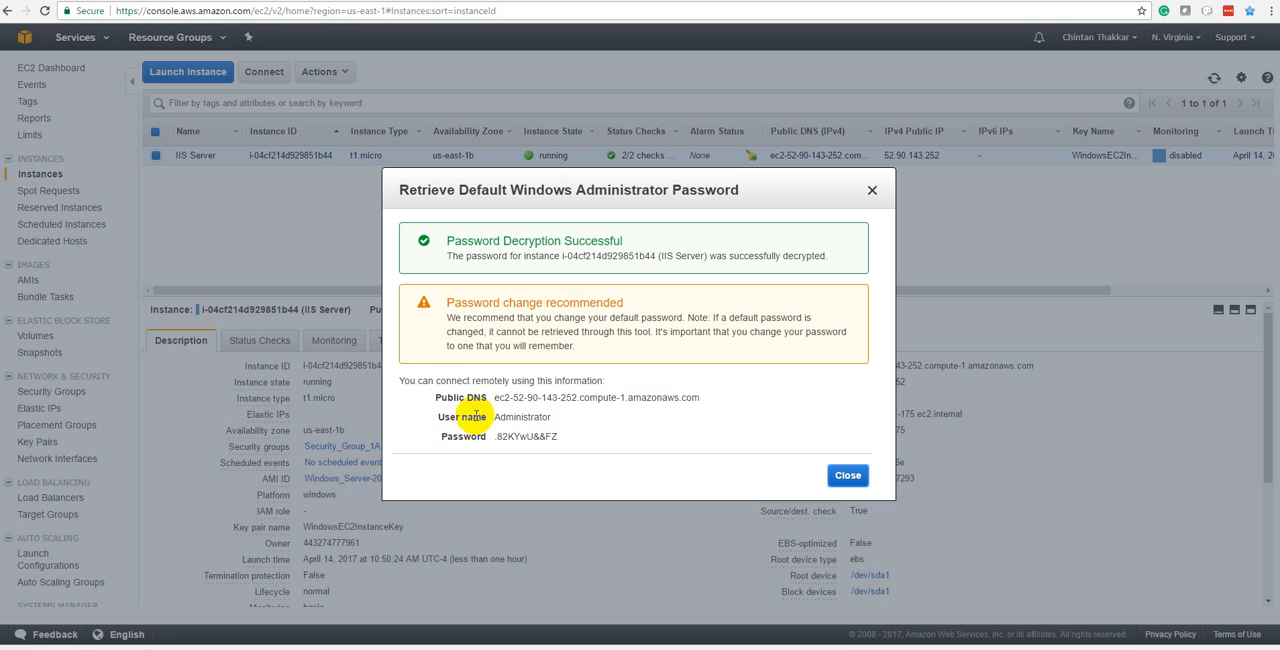
Copy the public DNS, user name and administrator password into a new Notepad document, placing the password beside its label.
{"action": "left_click_drag", "start_coordinate": [416, 390], "coordinate": [572, 437]}
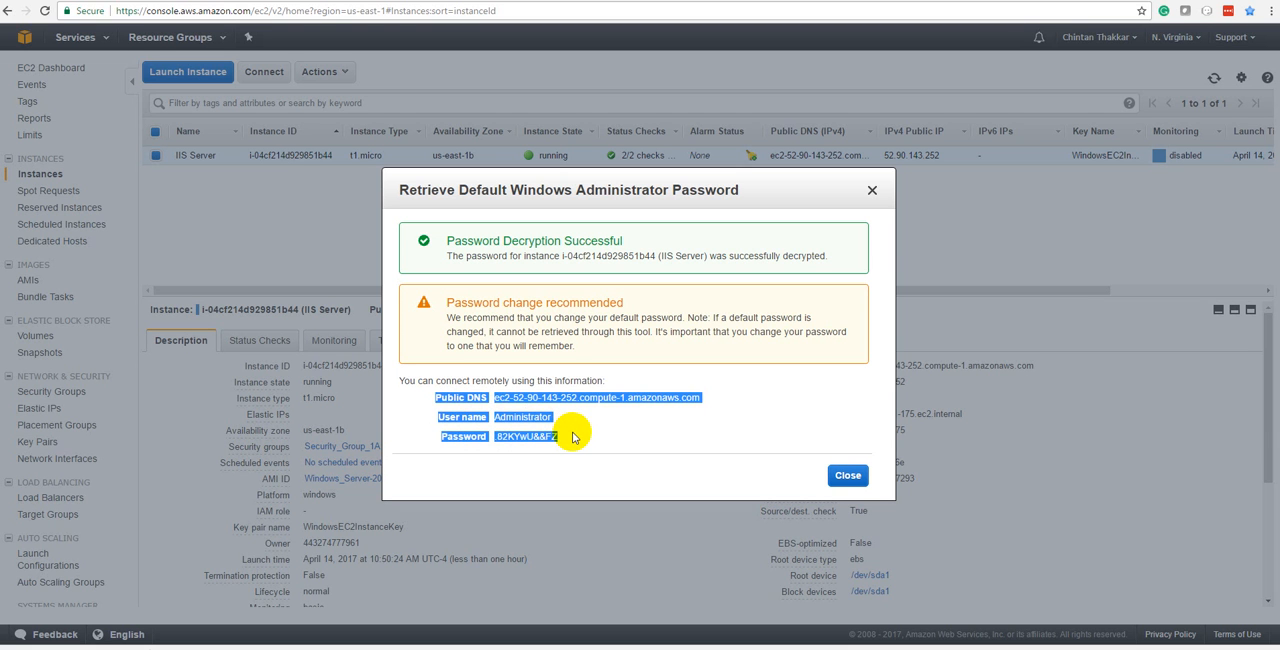
{"action": "left_click", "coordinate": [498, 407]}
{"action": "left_click_drag", "start_coordinate": [430, 396], "coordinate": [705, 435]}
{"action": "key", "text": "ctrl+c"}
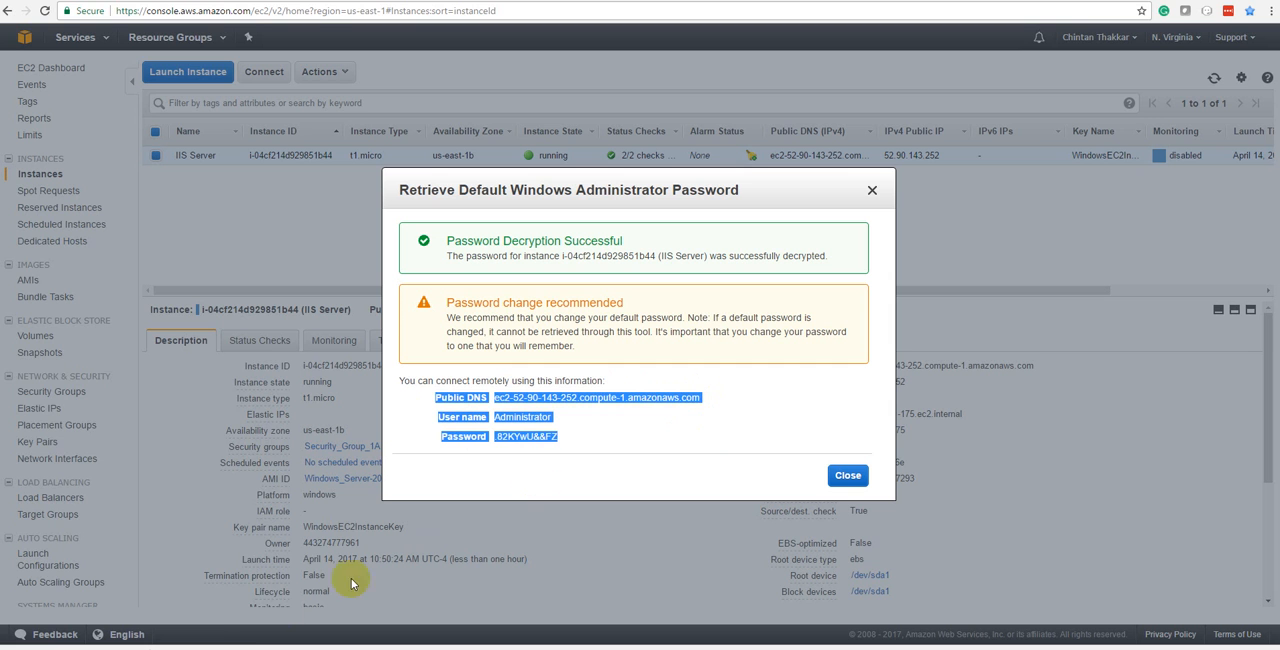
{"action": "left_click", "coordinate": [72, 649]}
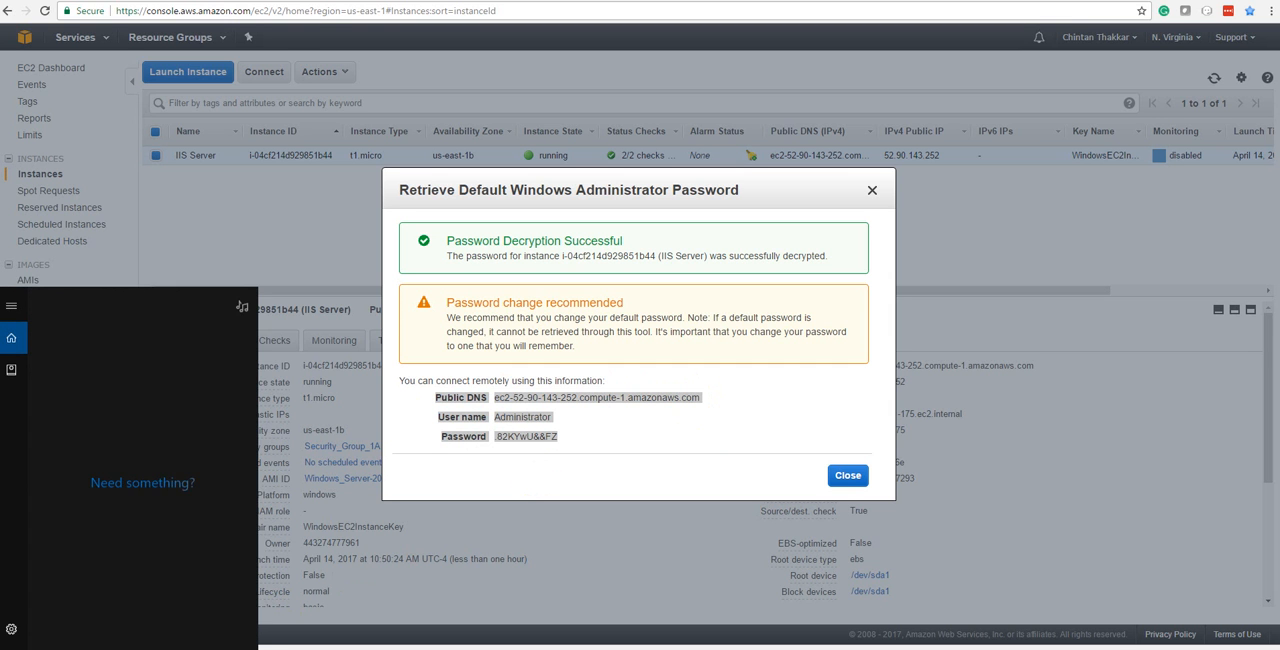
{"action": "type", "text": "notep"}
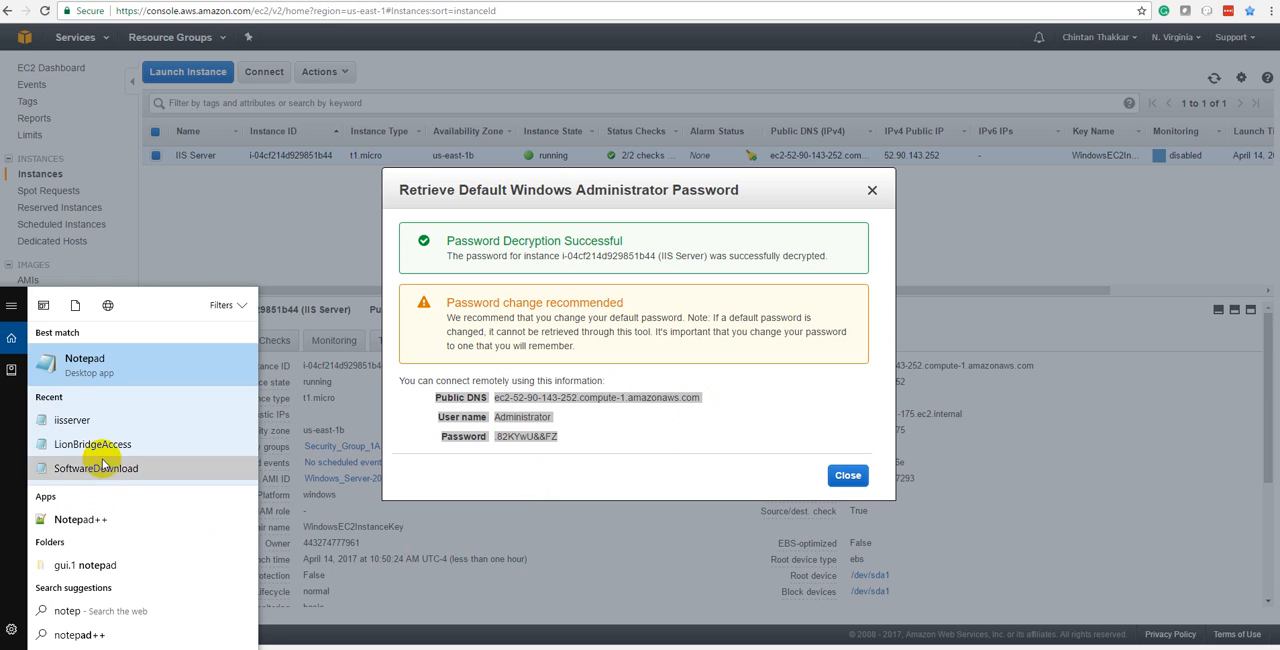
{"action": "left_click", "coordinate": [118, 365]}
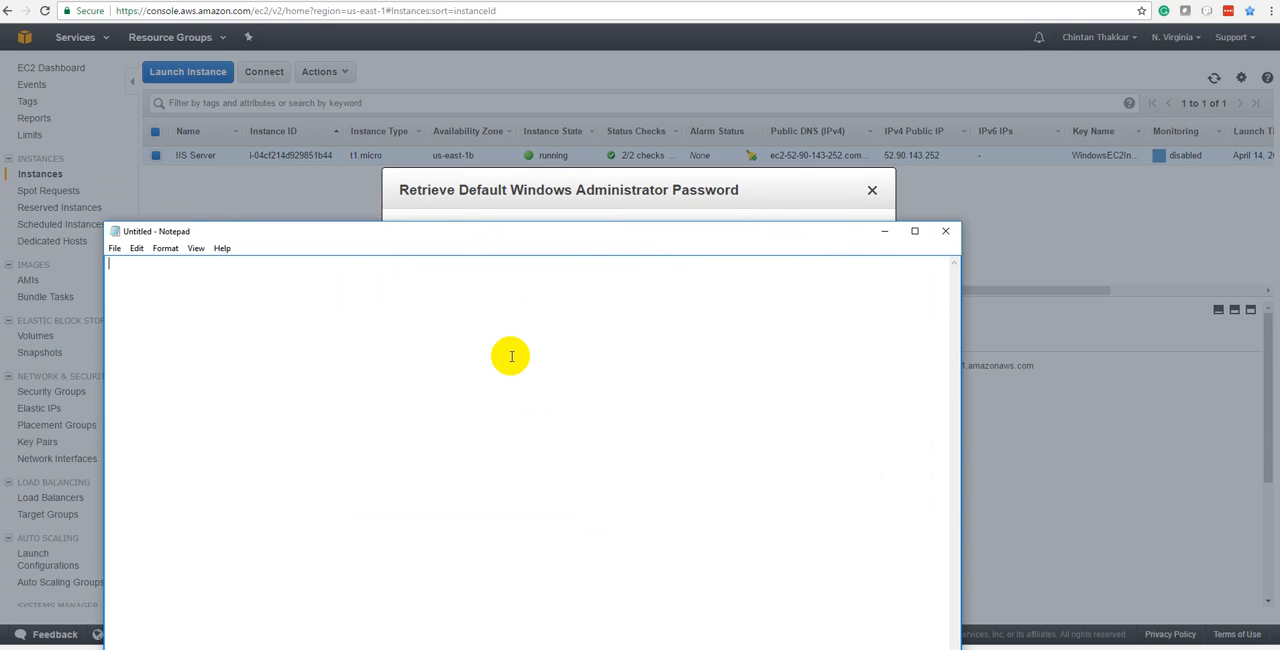
{"action": "key", "text": "ctrl+v"}
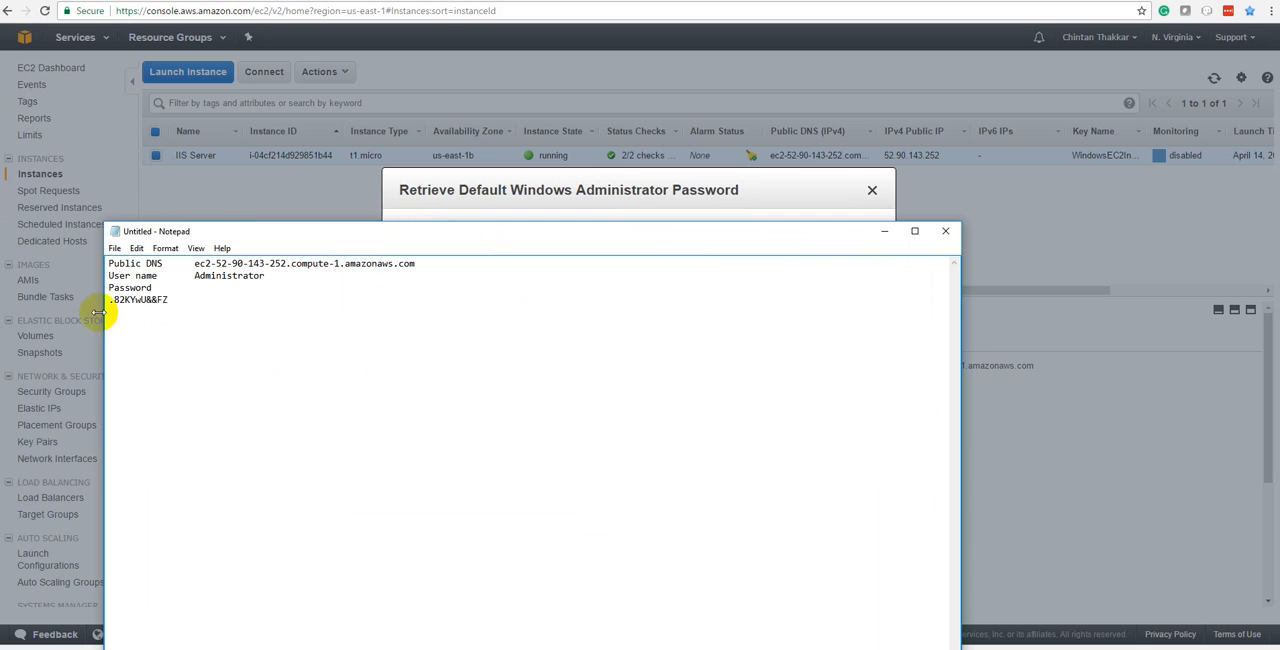
{"action": "key", "text": "BackSpace"}
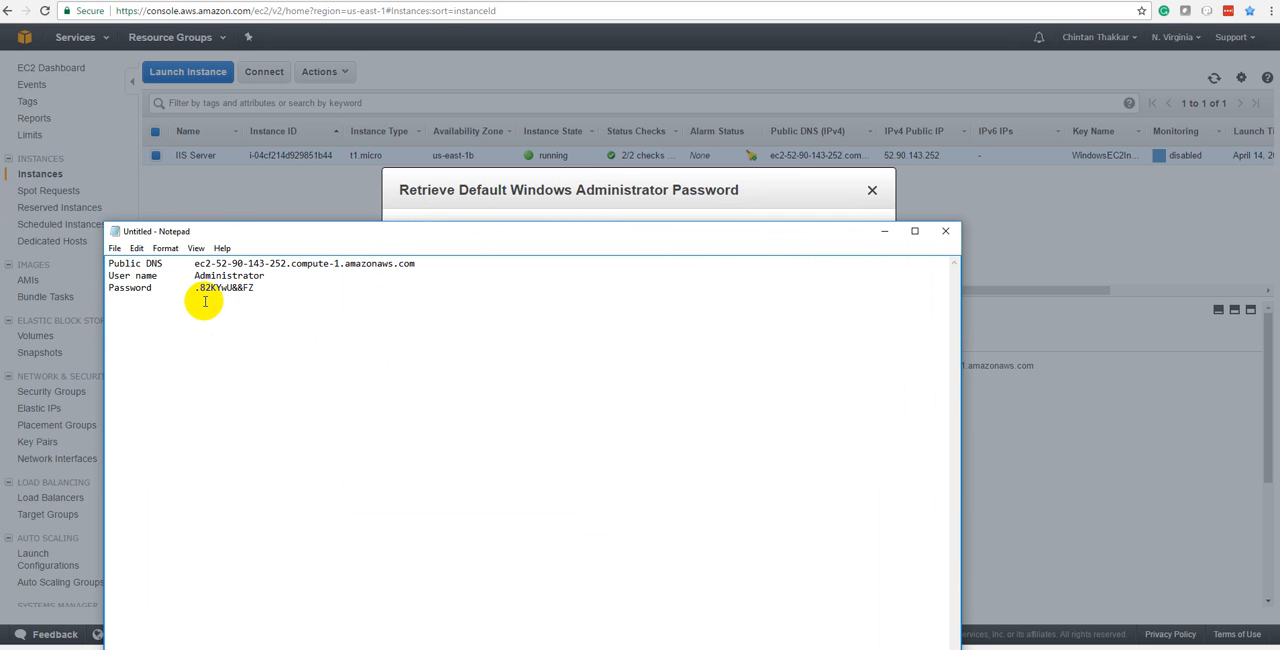
Return to Chrome, dismiss the password dialog and download the Remote Desktop file for the IIS Server instance.
{"action": "left_click", "coordinate": [417, 214]}
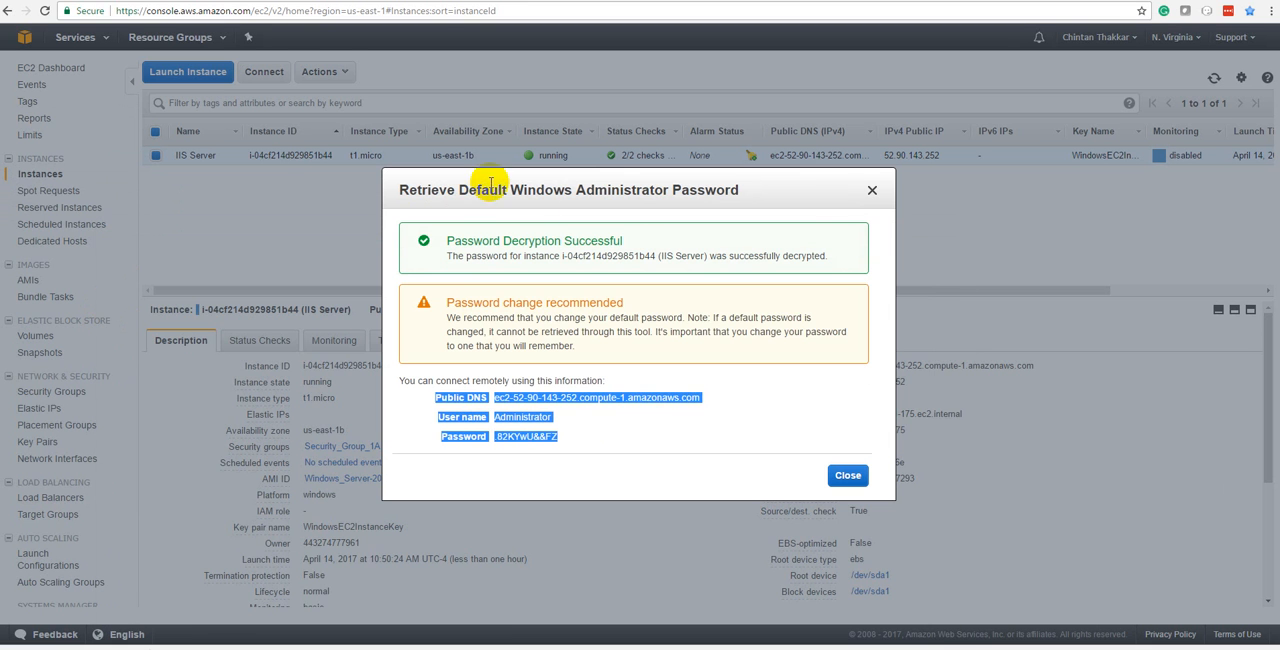
{"action": "left_click", "coordinate": [848, 475]}
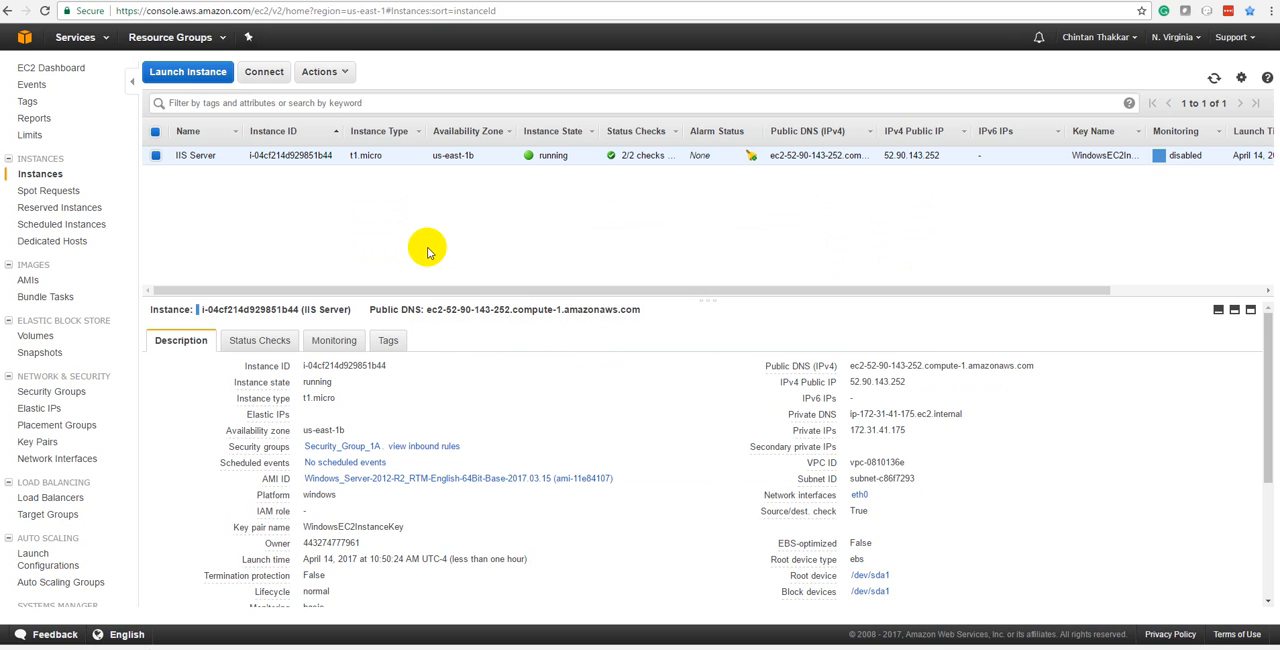
{"action": "right_click", "coordinate": [309, 154]}
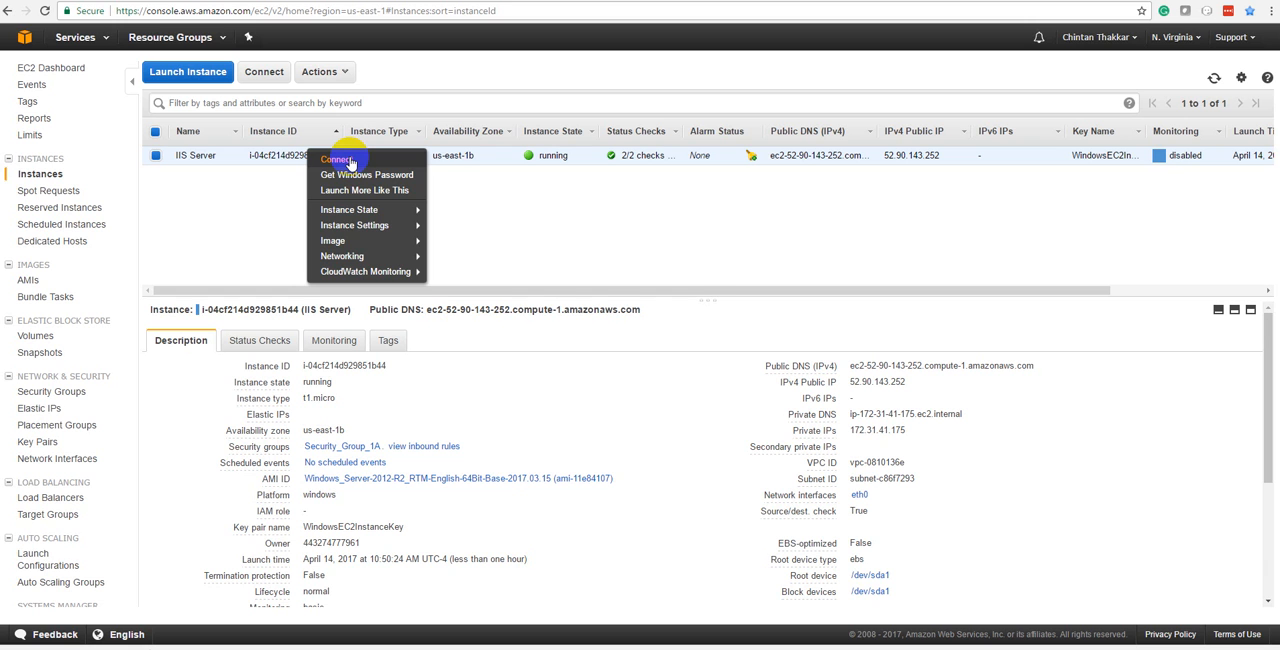
{"action": "left_click", "coordinate": [350, 161]}
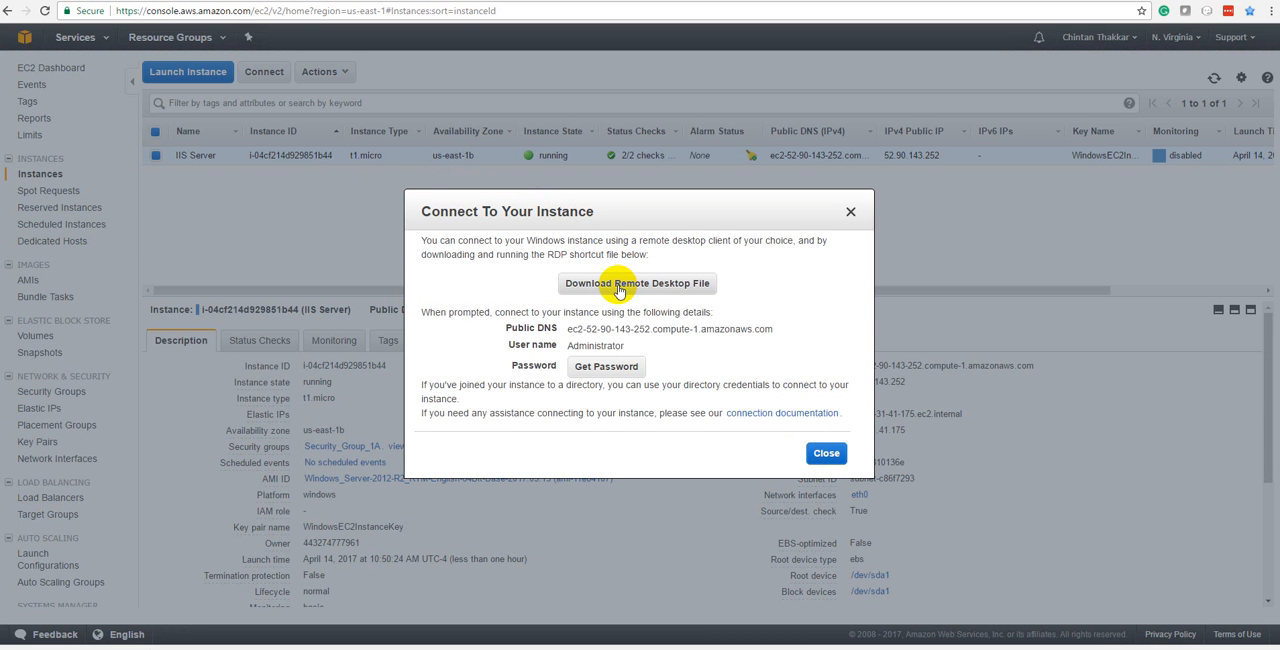
{"action": "left_click", "coordinate": [619, 288]}
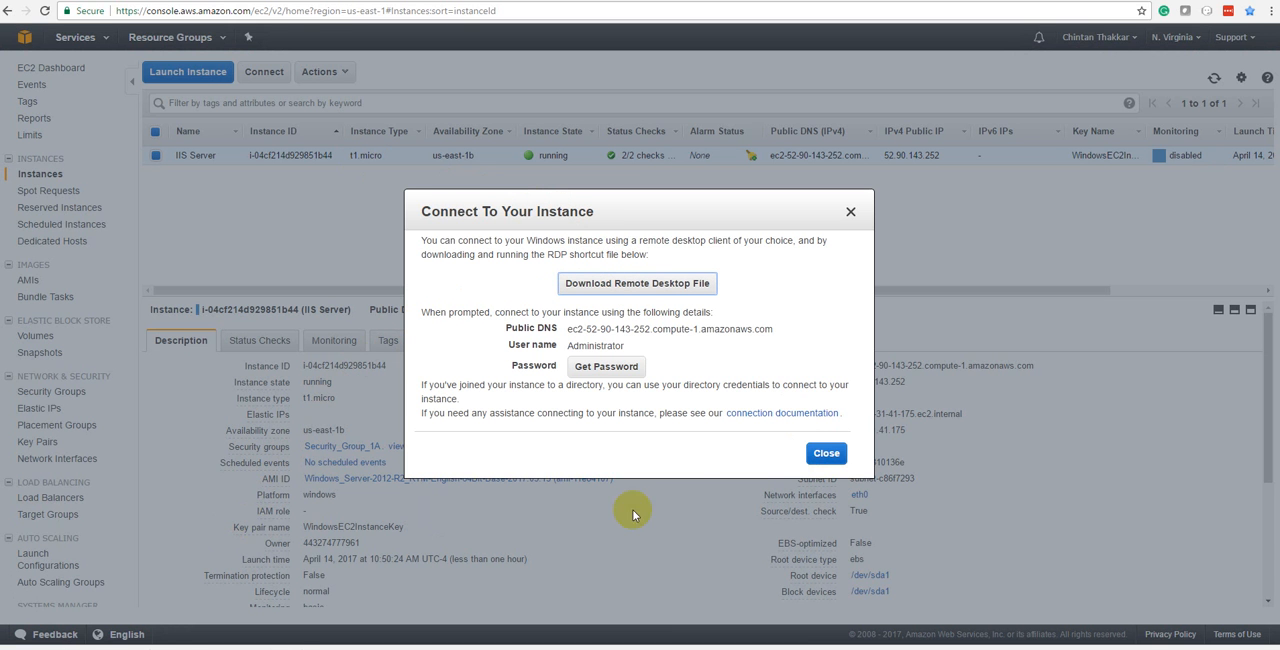
{"action": "left_click", "coordinate": [826, 454]}
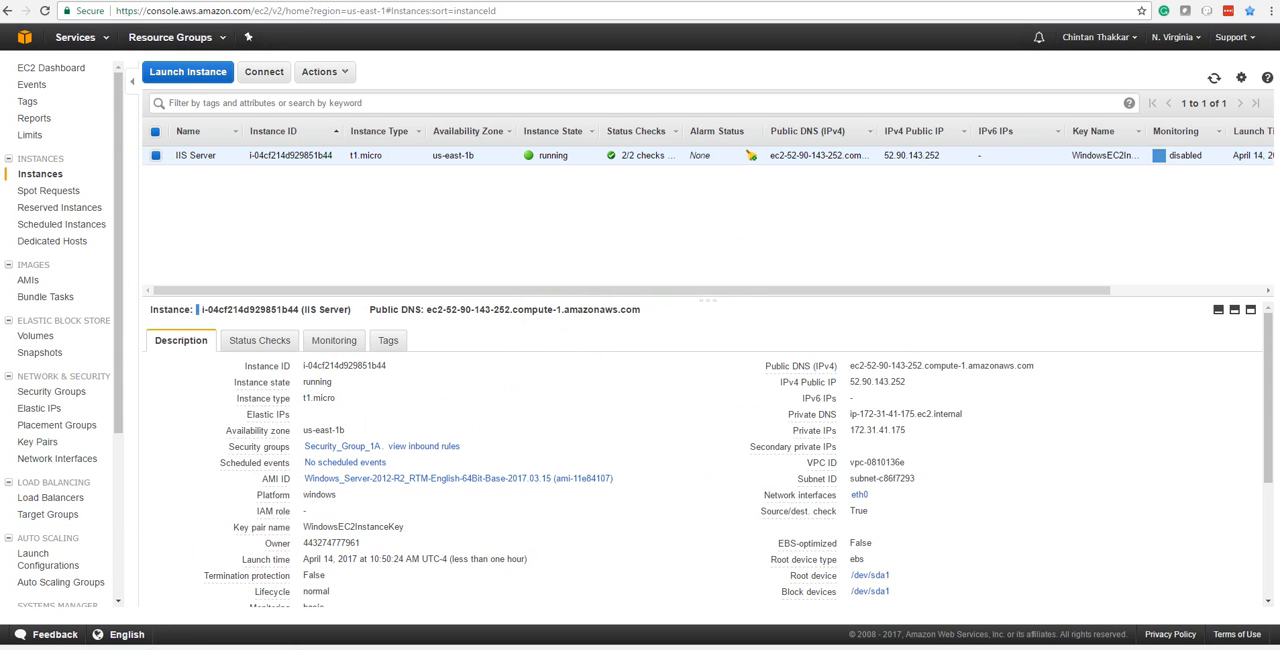
Connect through Remote Desktop despite the publisher and certificate warnings, signing in as Administrator with the password copied from Notepad.
{"action": "left_click_drag", "start_coordinate": [0, 162], "coordinate": [421, 133]}
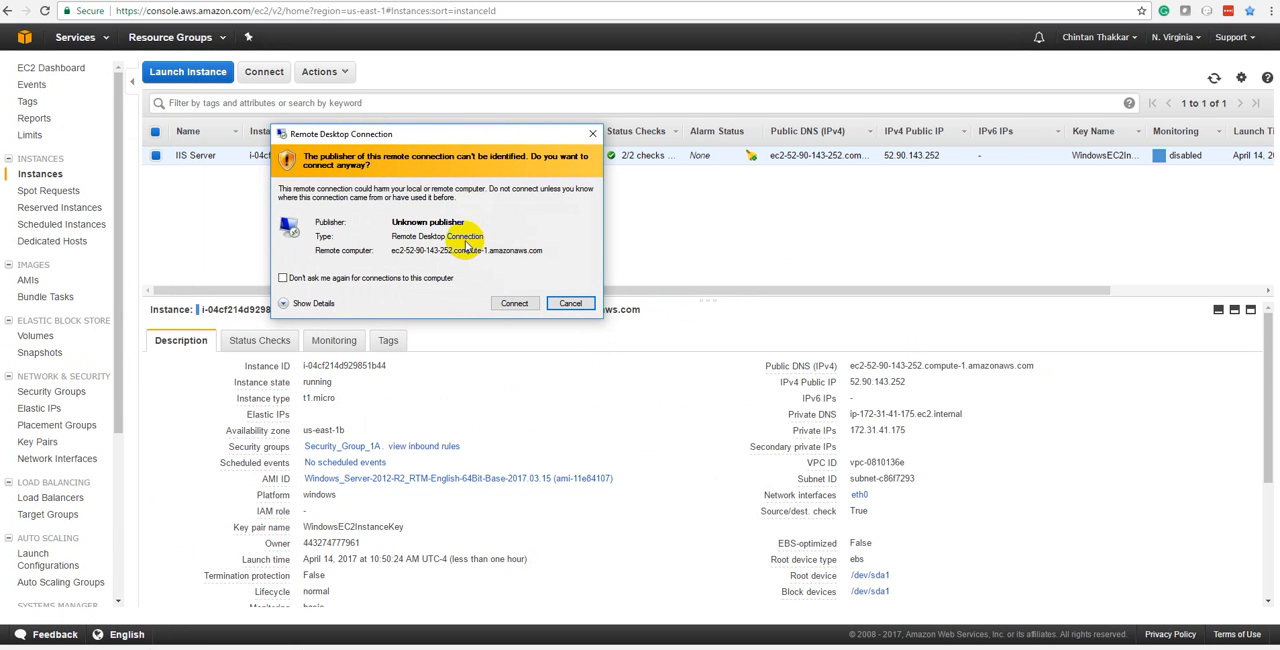
{"action": "left_click", "coordinate": [517, 304]}
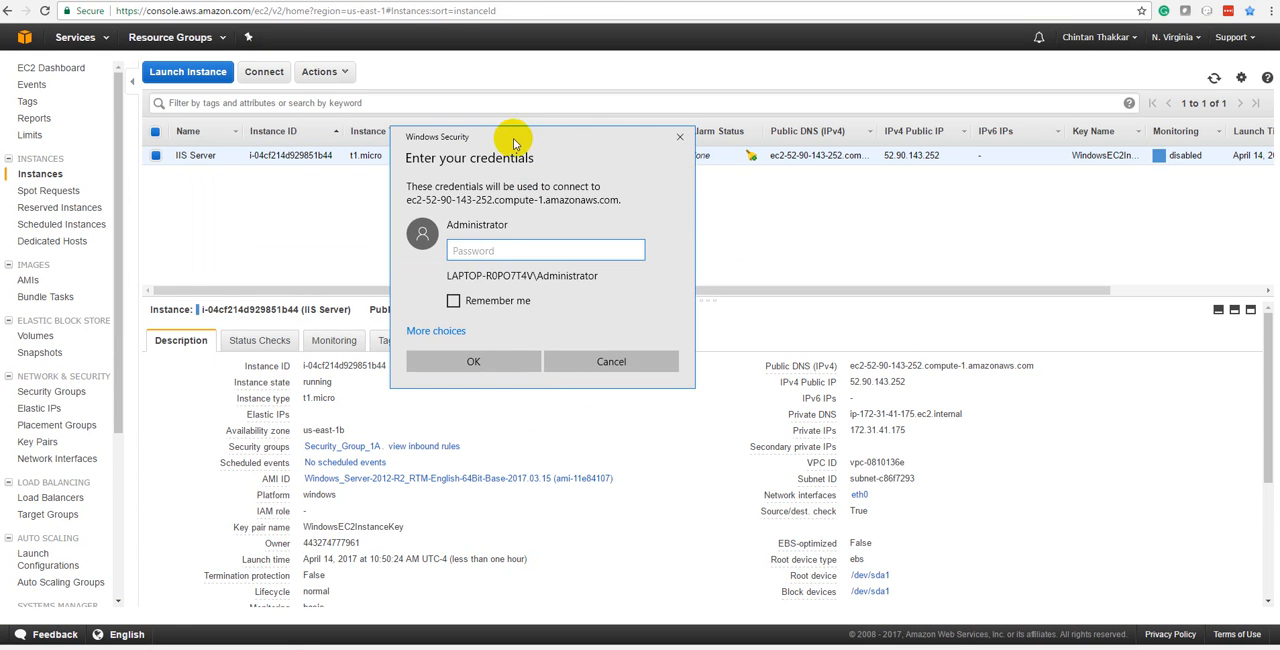
{"action": "left_click", "coordinate": [381, 634]}
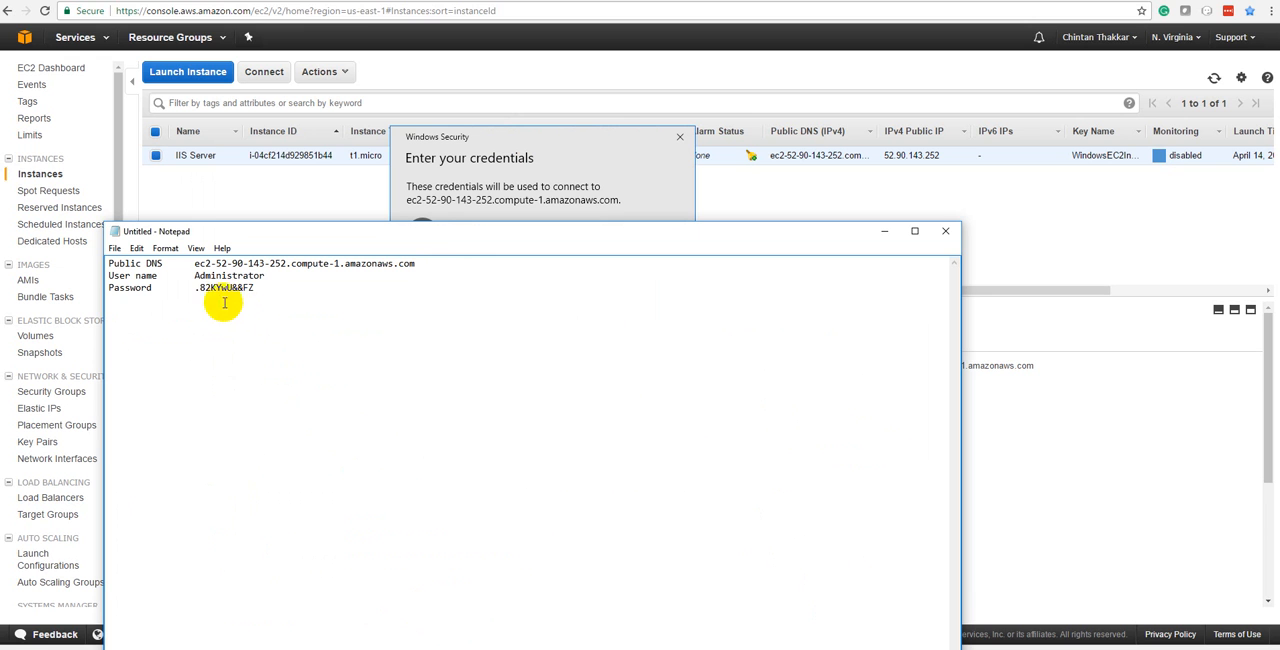
{"action": "left_click_drag", "start_coordinate": [195, 287], "coordinate": [263, 287]}
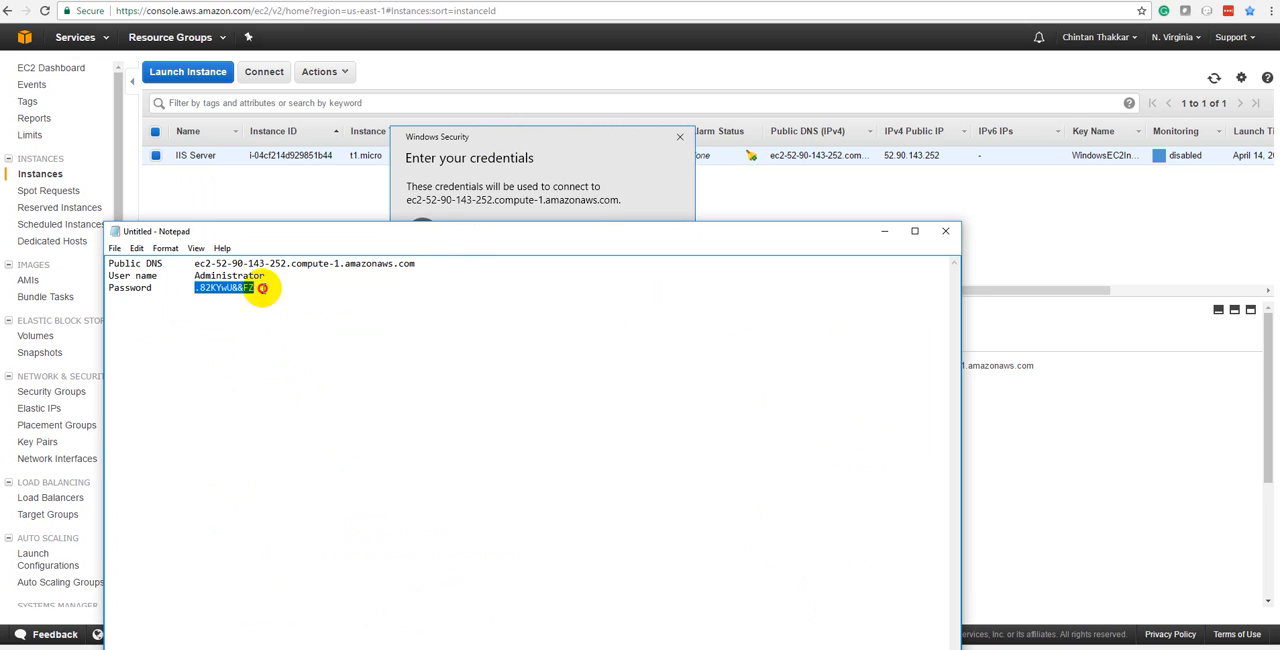
{"action": "left_click", "coordinate": [445, 192]}
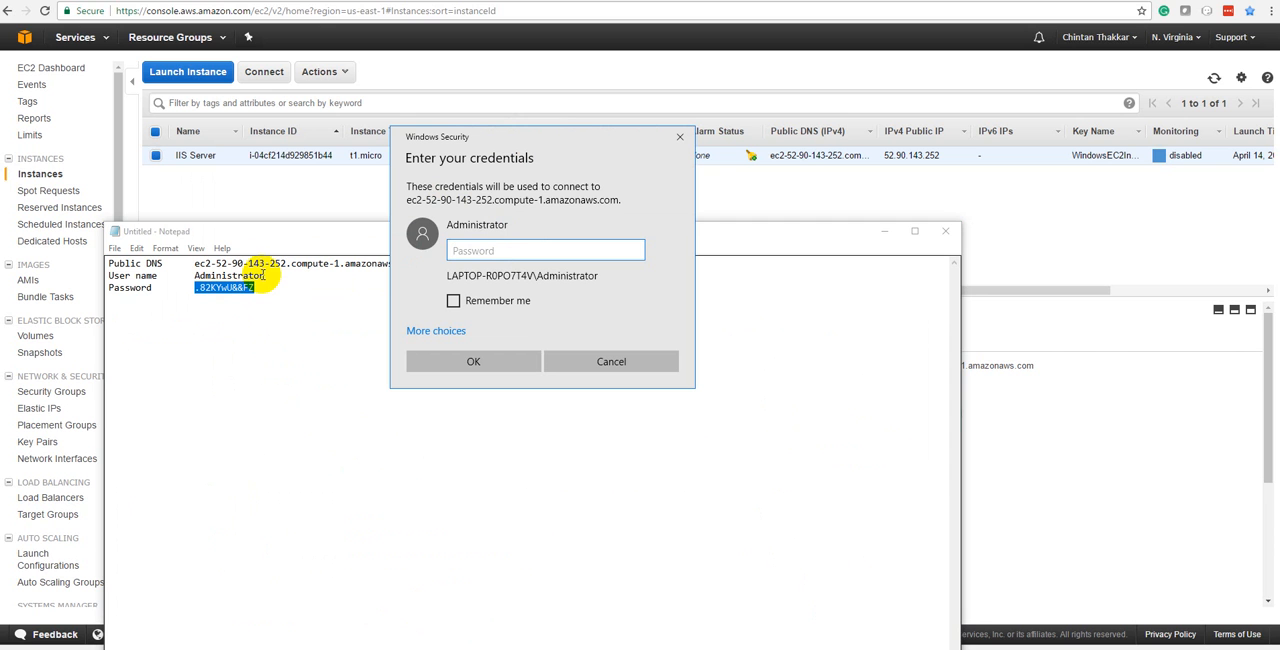
{"action": "left_click", "coordinate": [508, 250]}
{"action": "key", "text": "ctrl+v"}
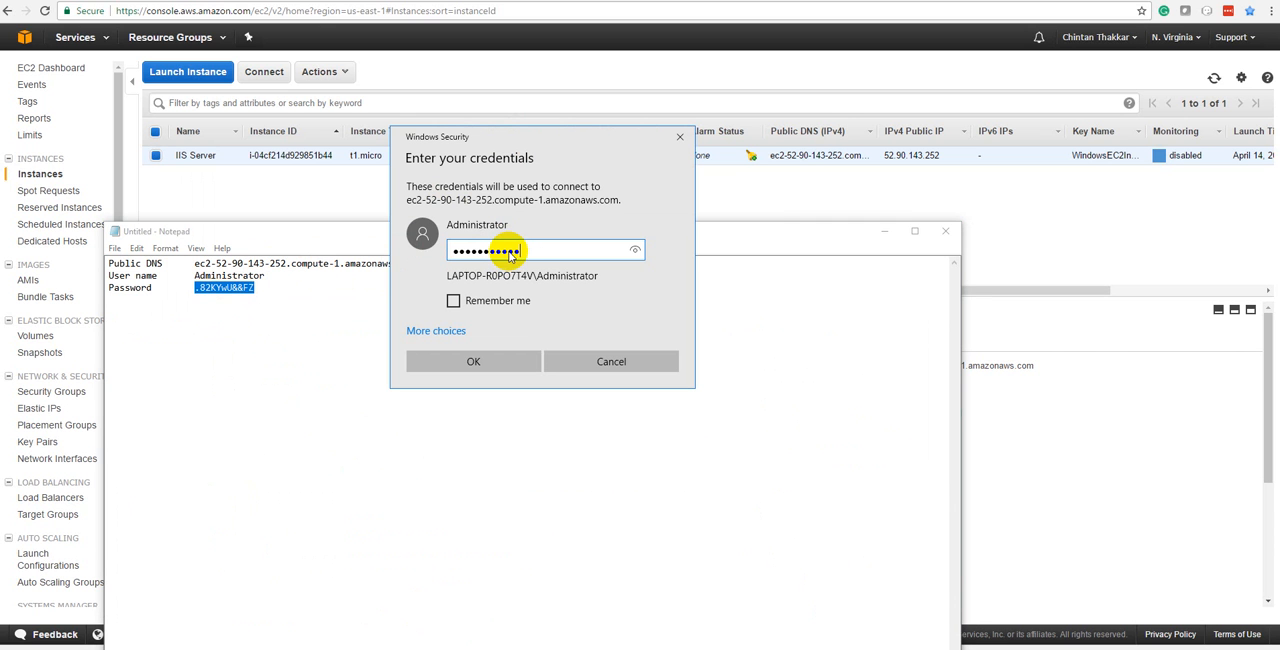
{"action": "left_click", "coordinate": [494, 362]}
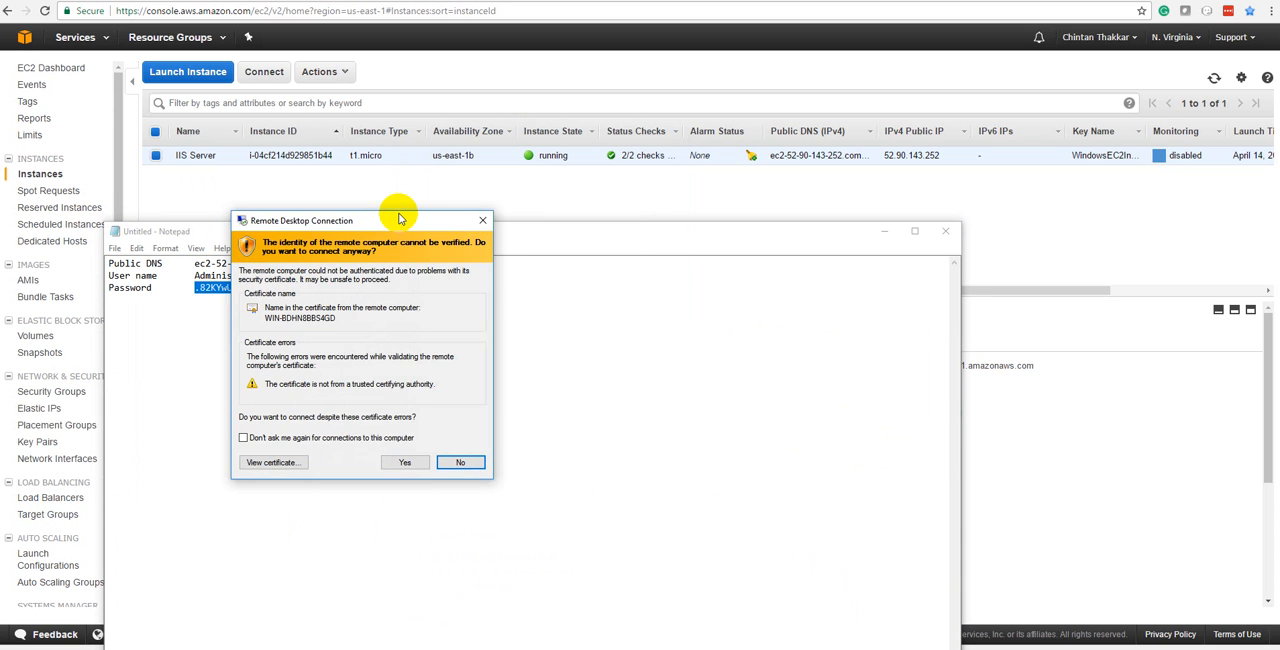
{"action": "left_click", "coordinate": [451, 461]}
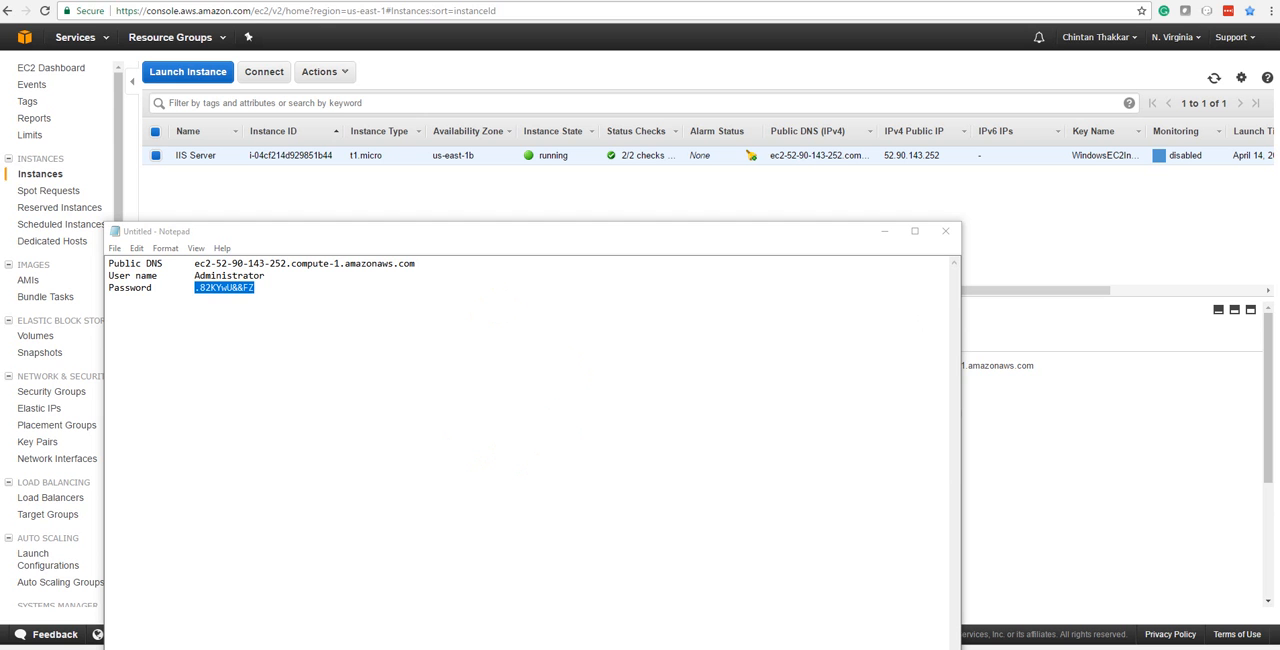
Switch the Remote Desktop session between windowed and maximized view, and minimize the Notepad document.
{"action": "double_click", "coordinate": [514, 243]}
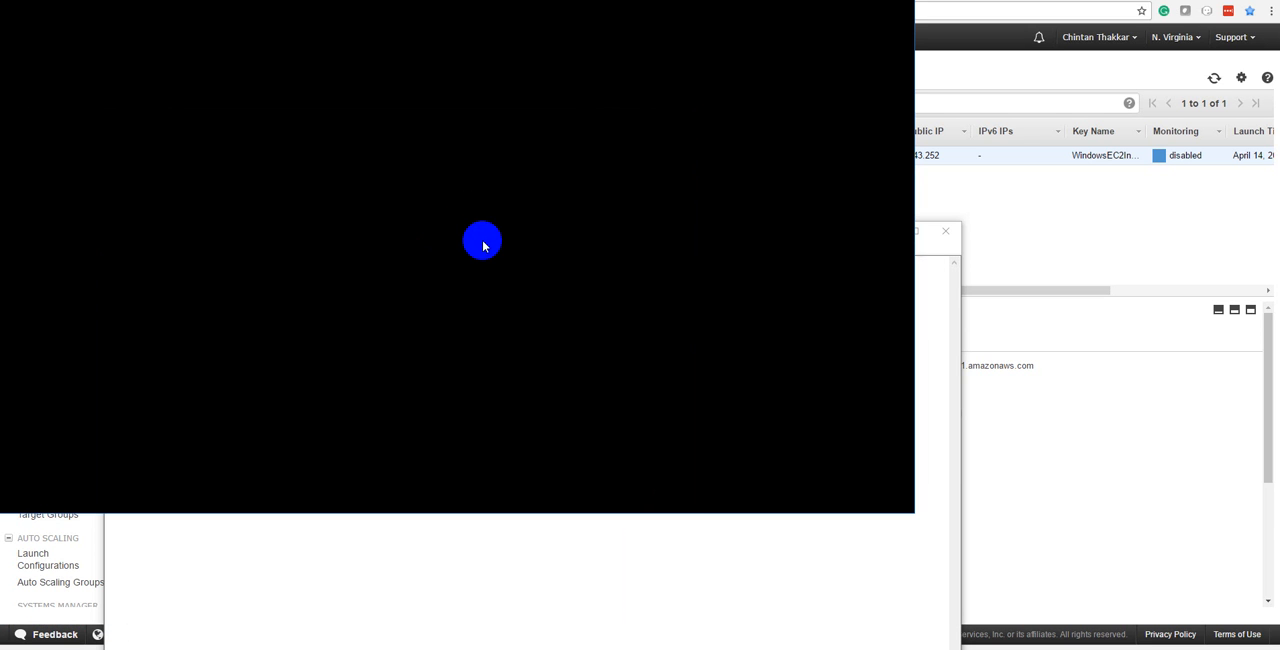
{"action": "left_click_drag", "start_coordinate": [458, 4], "coordinate": [620, 28]}
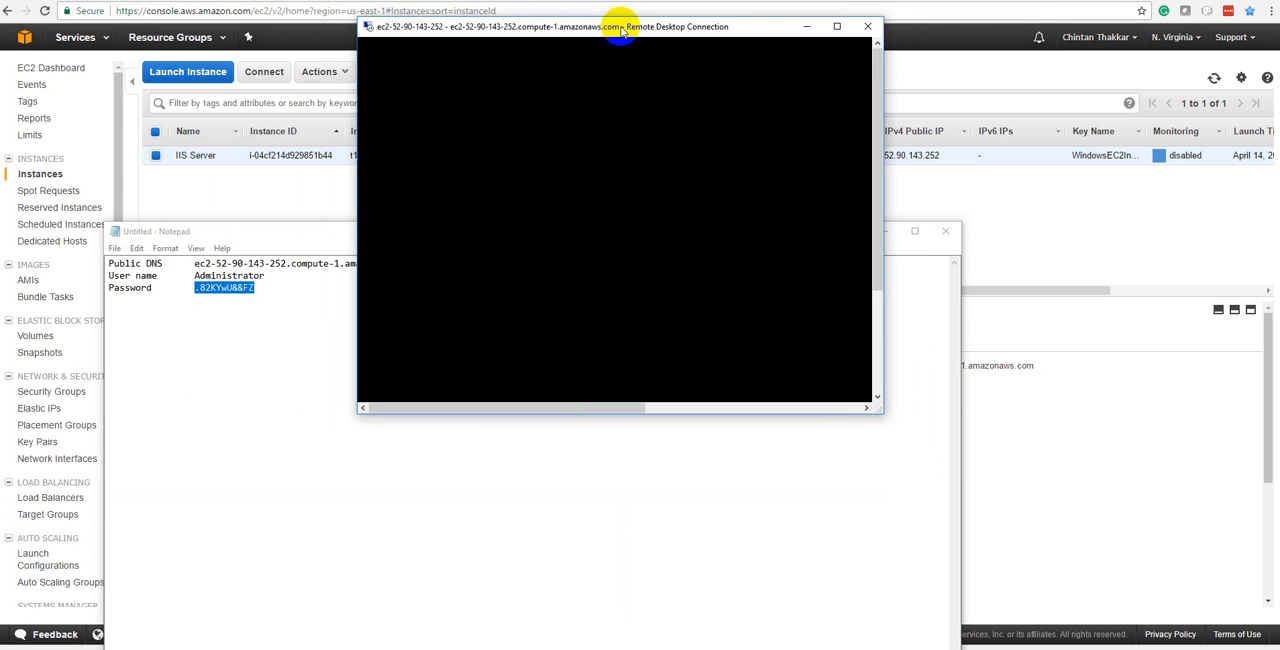
{"action": "double_click", "coordinate": [620, 28]}
{"action": "left_click", "coordinate": [717, 531]}
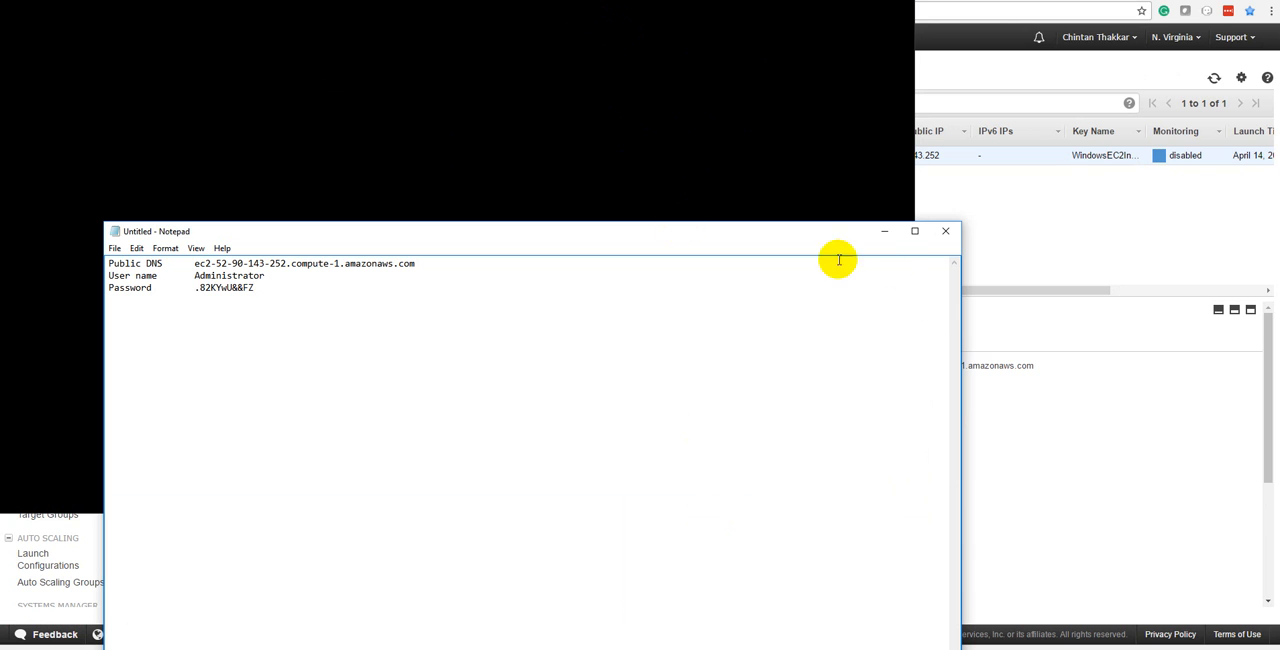
{"action": "left_click", "coordinate": [889, 234]}
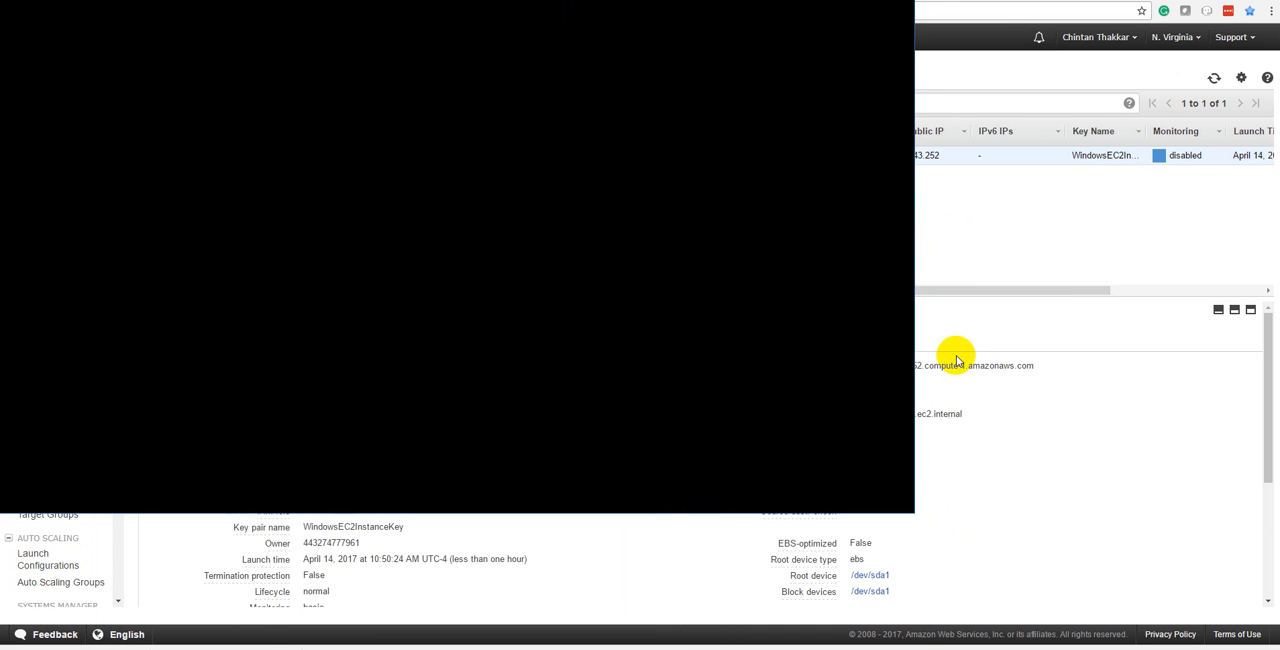
Restore the Remote Desktop session to a floating window, enlarge it in both directions and reposition it over the EC2 console.
{"action": "left_click_drag", "start_coordinate": [332, 14], "coordinate": [386, 46]}
{"action": "double_click", "coordinate": [386, 46]}
{"action": "left_click_drag", "start_coordinate": [509, 16], "coordinate": [276, 90]}
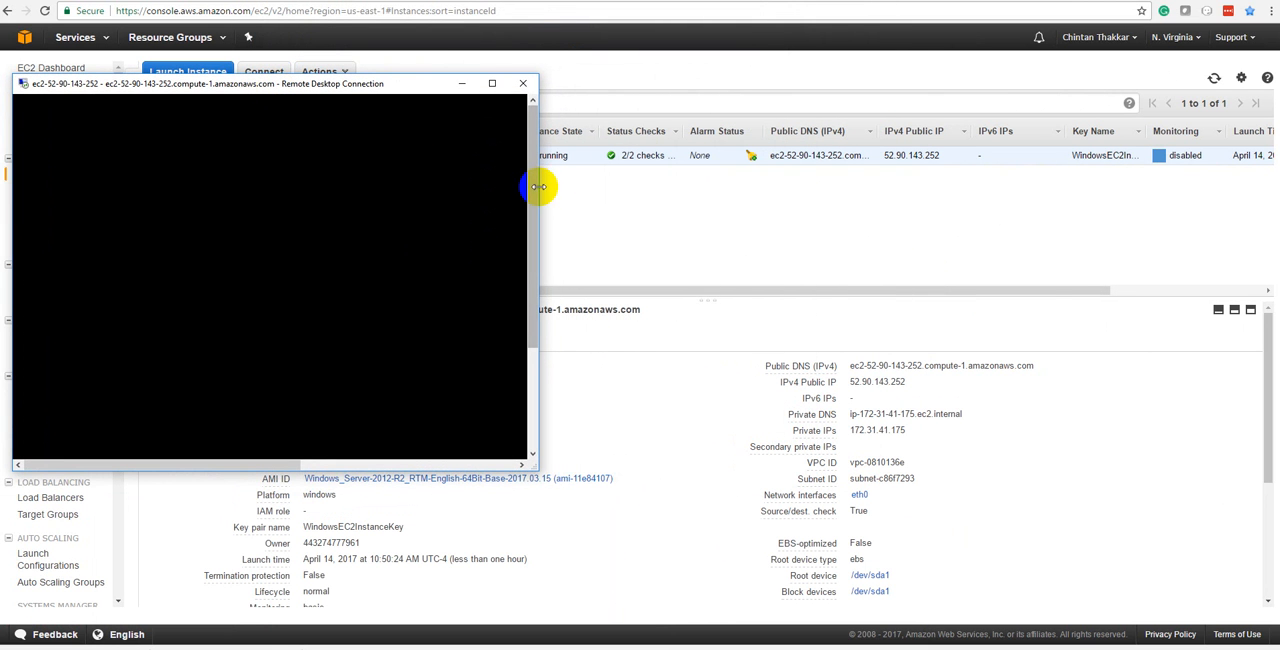
{"action": "left_click_drag", "start_coordinate": [538, 186], "coordinate": [940, 200]}
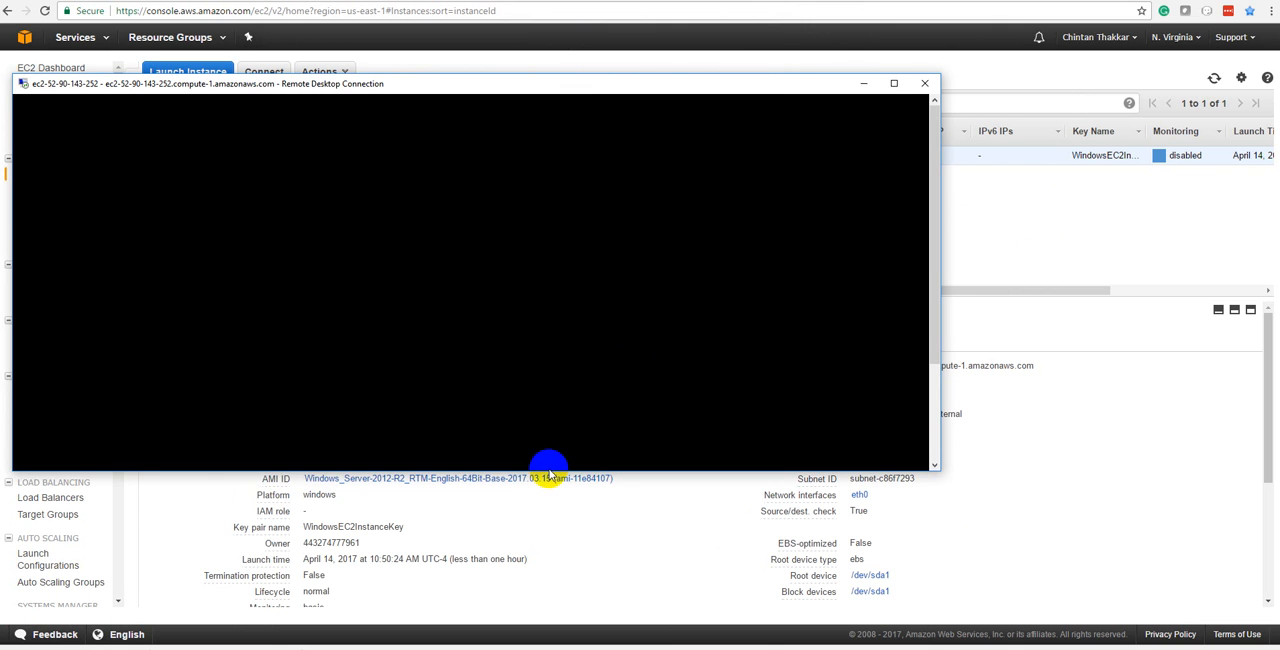
{"action": "left_click_drag", "start_coordinate": [547, 470], "coordinate": [558, 649]}
{"action": "left_click_drag", "start_coordinate": [407, 148], "coordinate": [497, 111]}
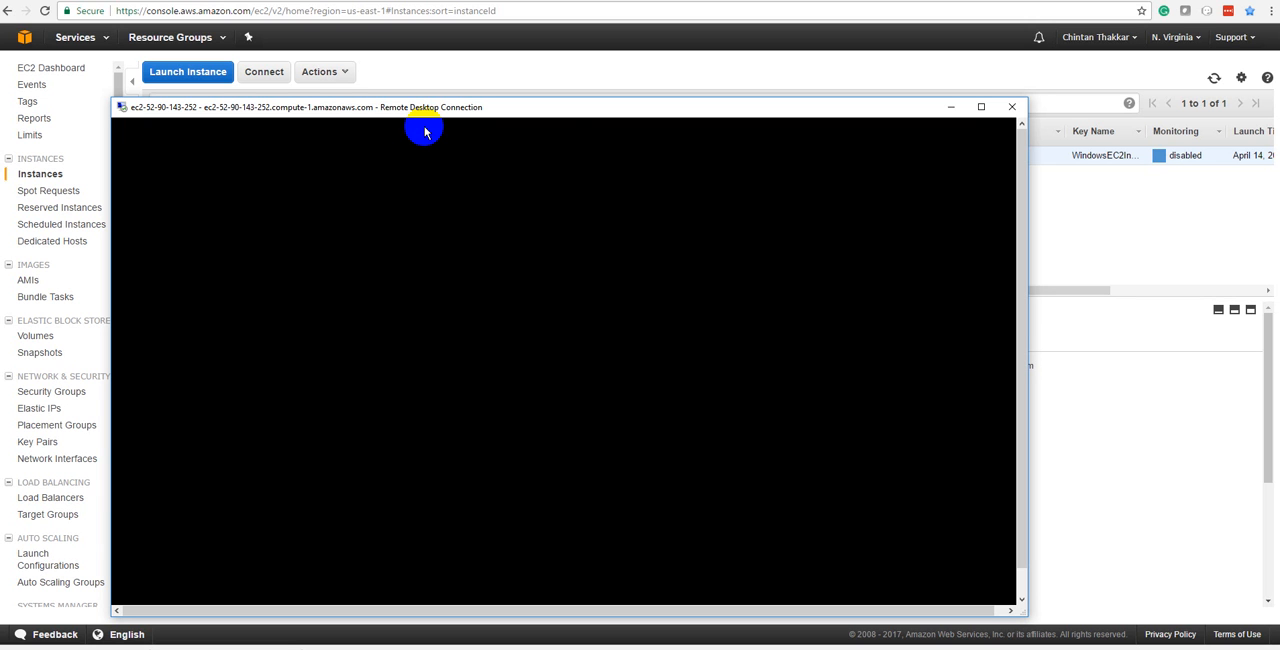
{"action": "left_click_drag", "start_coordinate": [1024, 565], "coordinate": [1030, 440]}
{"action": "left_click_drag", "start_coordinate": [824, 105], "coordinate": [826, 30]}
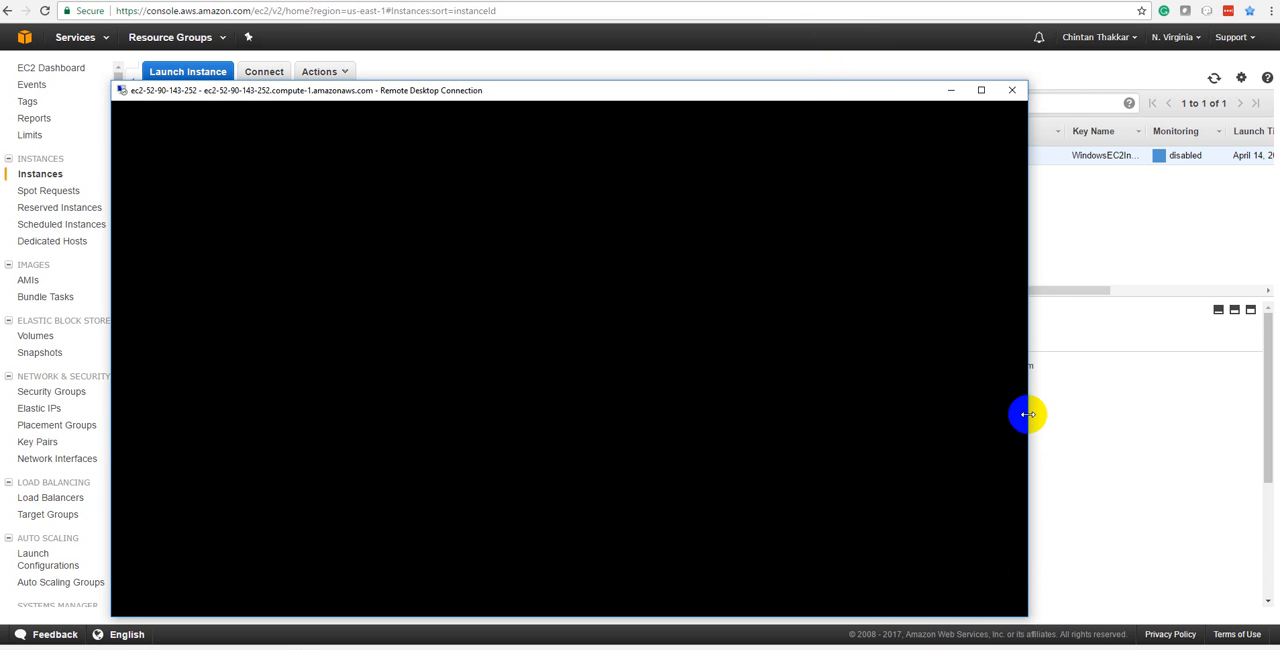